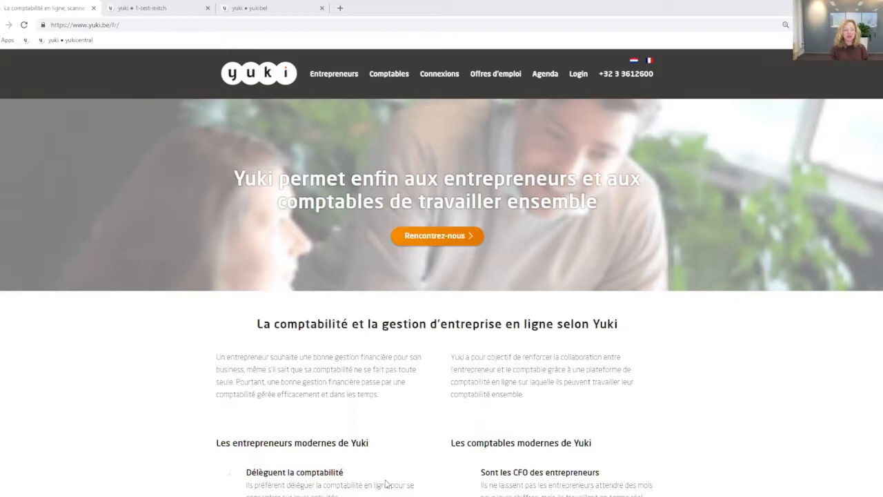
Open the Dossiers overview of the 1-test-mitch domain and start a new dossier
left_click(153, 8)
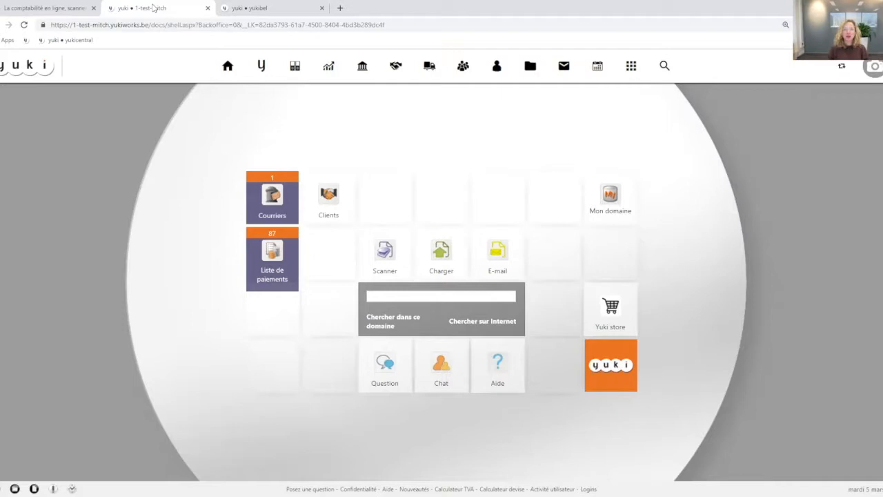
left_click(248, 7)
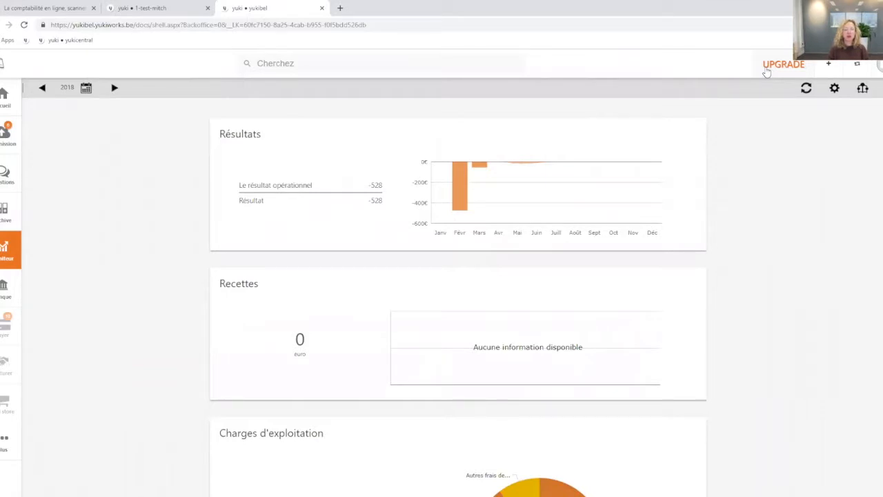
left_click(138, 8)
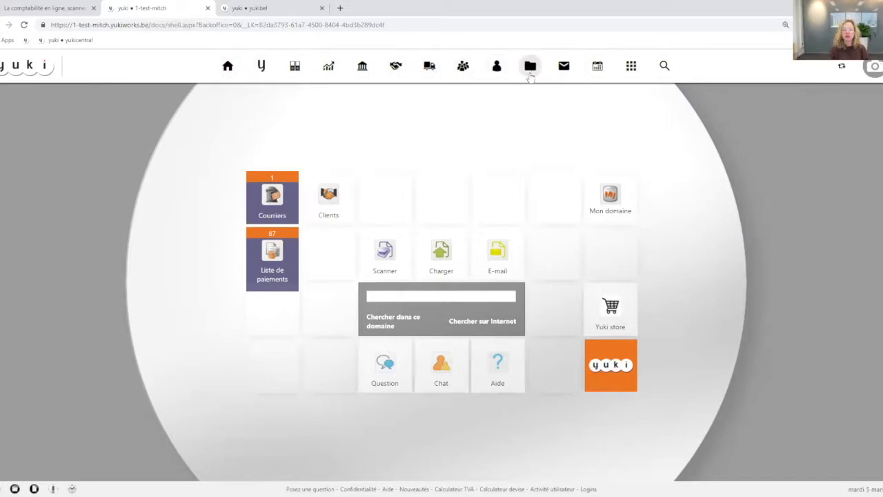
mouse_move(530, 68)
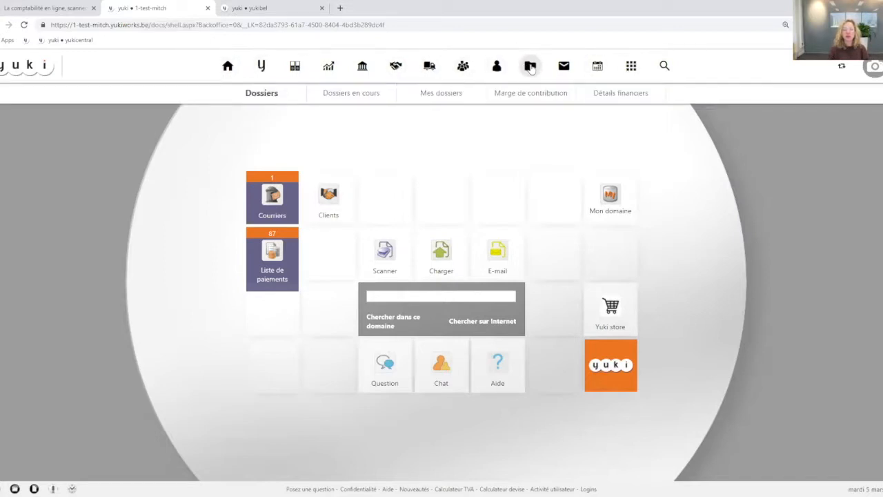
left_click(530, 67)
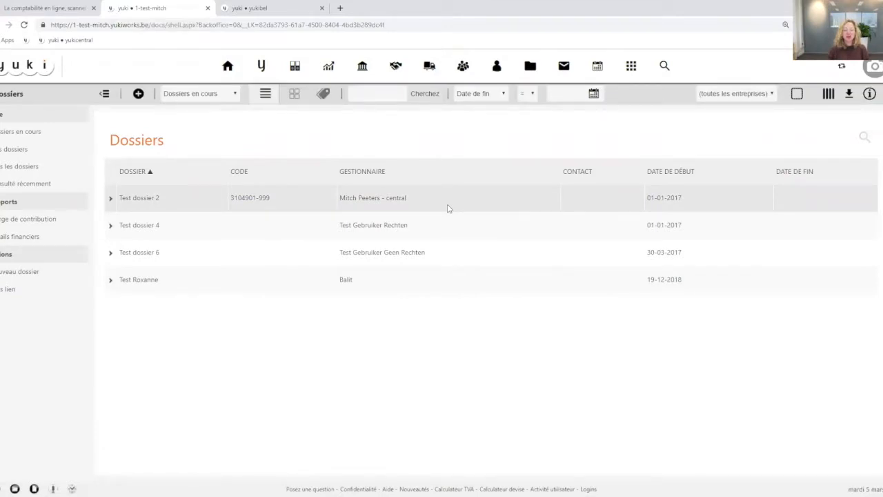
left_click(137, 94)
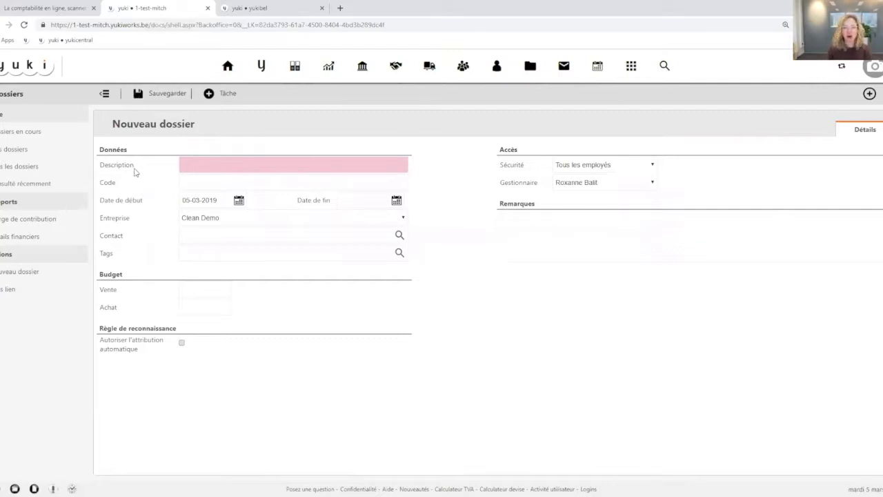
Enter "Tomorrowland 2019" as the new dossier's description
left_click(187, 165)
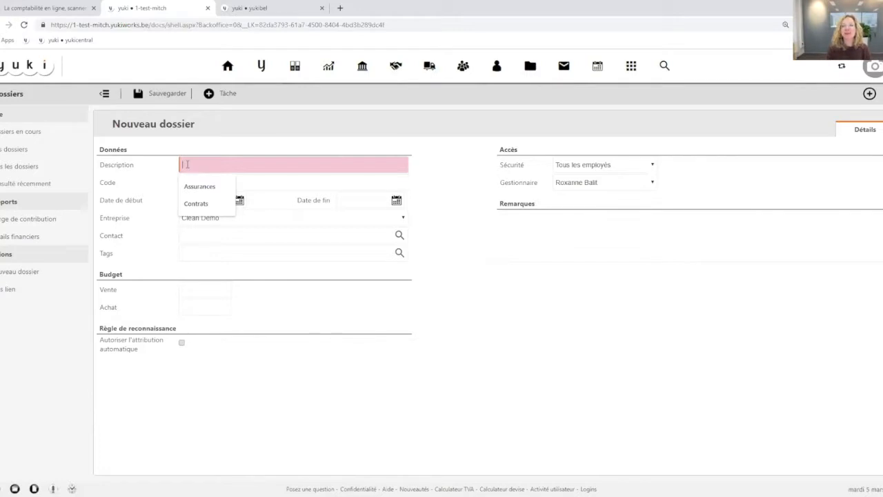
type("Tomorrow")
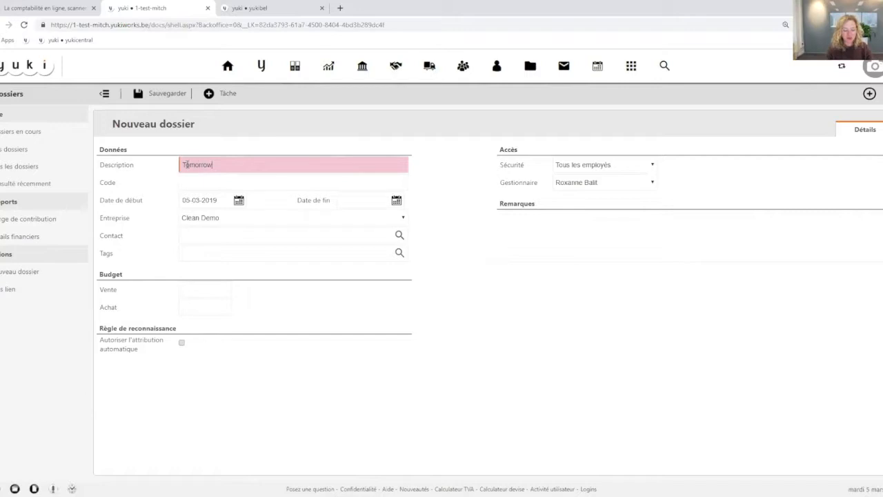
type("land2019")
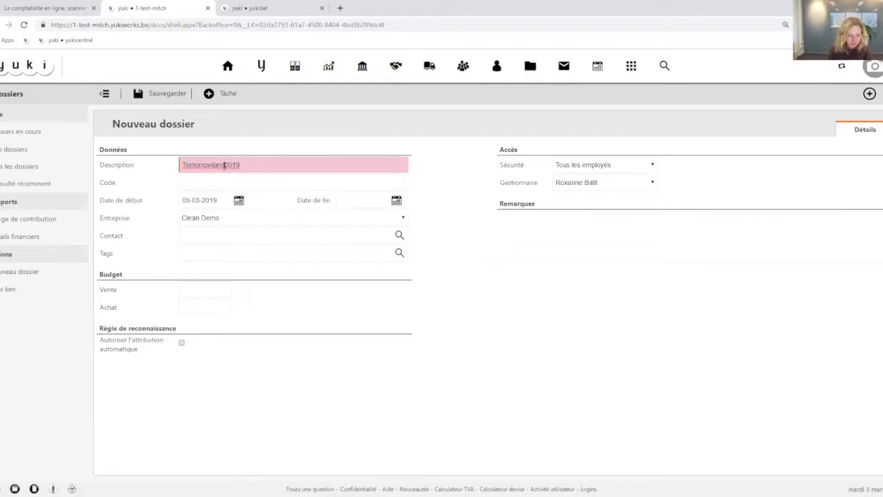
key("Left")
key("Left")
key("Left")
key("Left")
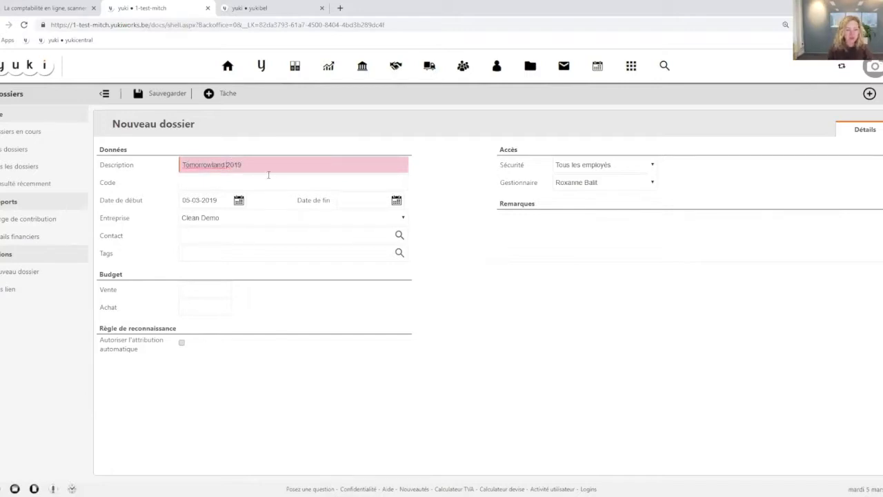
Enter ABC123 as the dossier's code
left_click(216, 182)
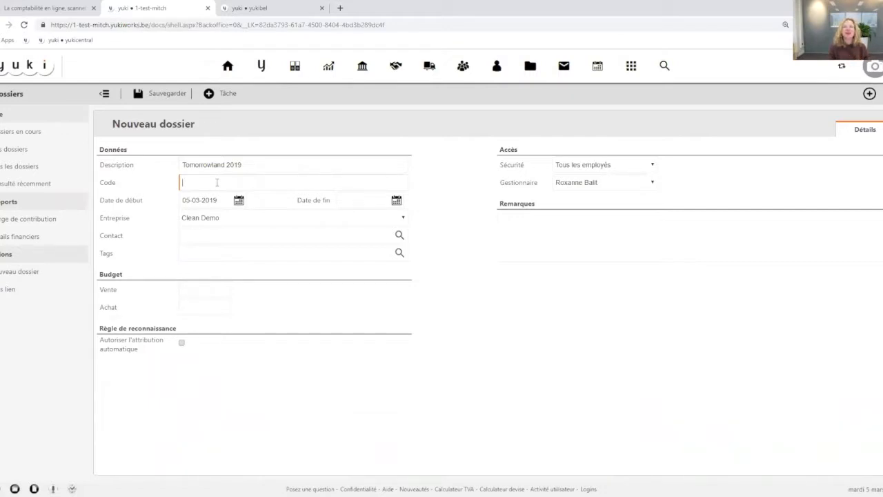
left_click_drag(120, 185, 99, 182)
left_click(125, 183)
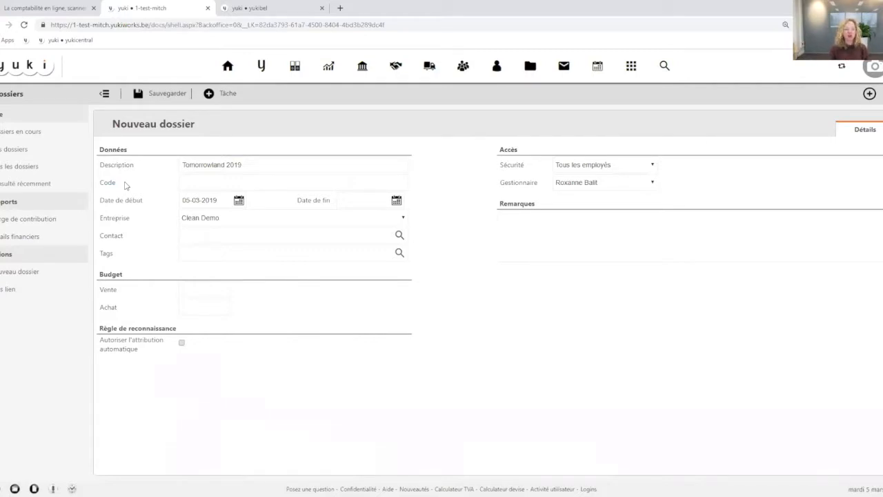
left_click(187, 184)
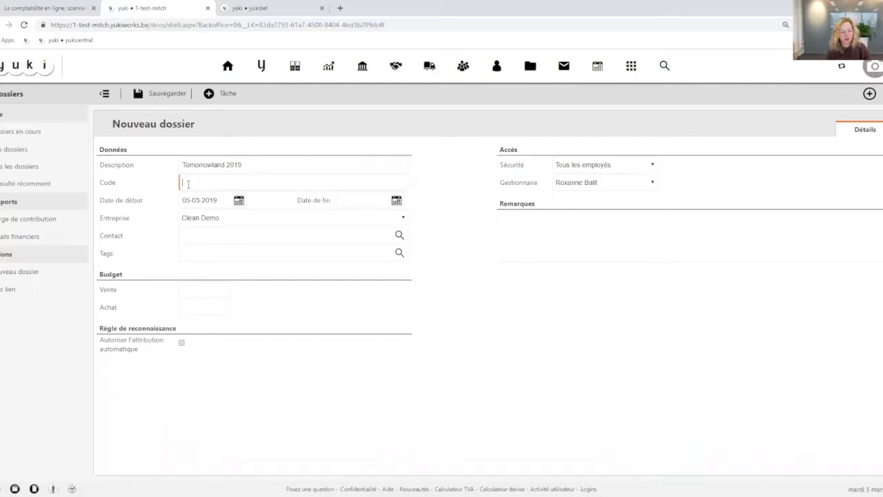
type("ABC123")
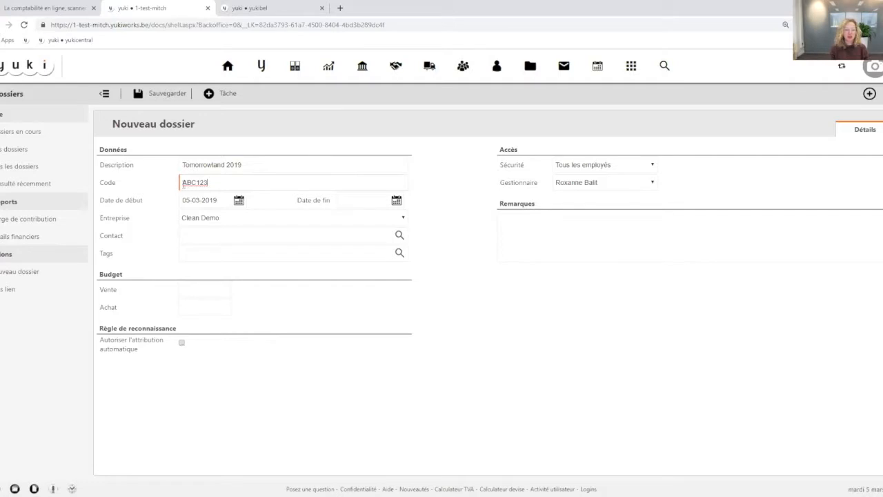
Try the dossier code with a hash prefix as #ABC123, and remove the prefix again
right_click(181, 183)
right_click(167, 184)
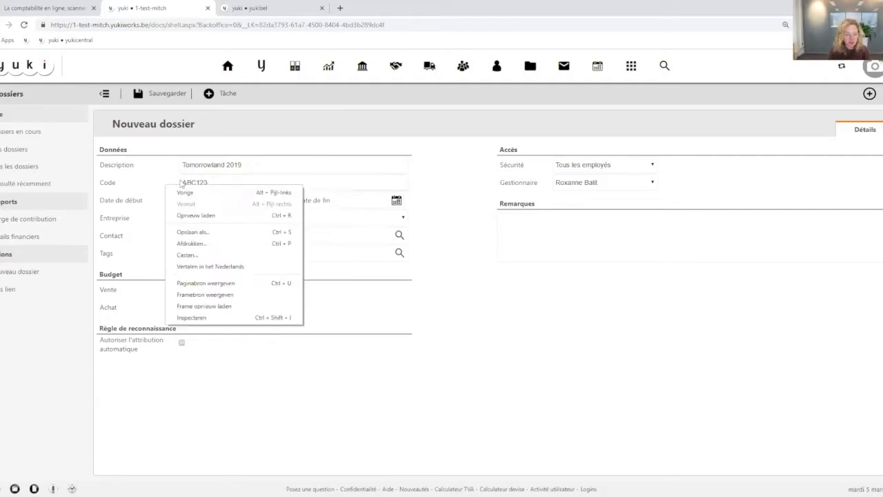
left_click(169, 176)
left_click(181, 182)
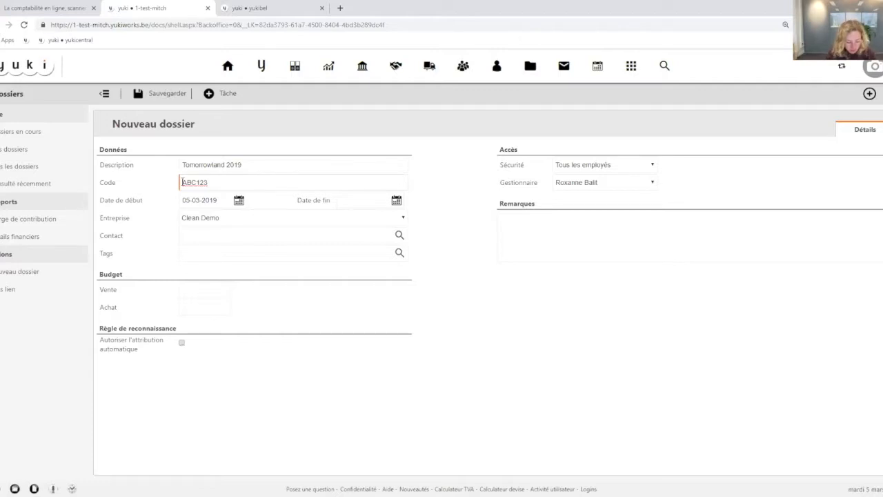
type("#")
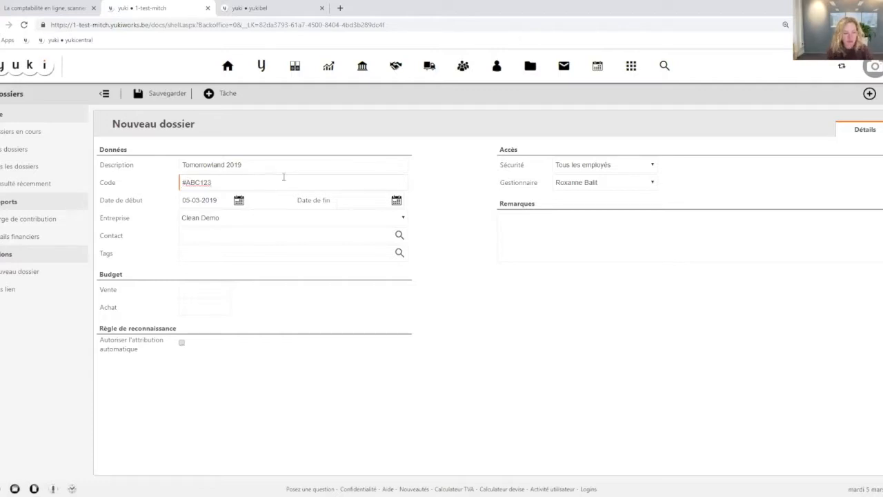
left_click_drag(209, 182, 181, 182)
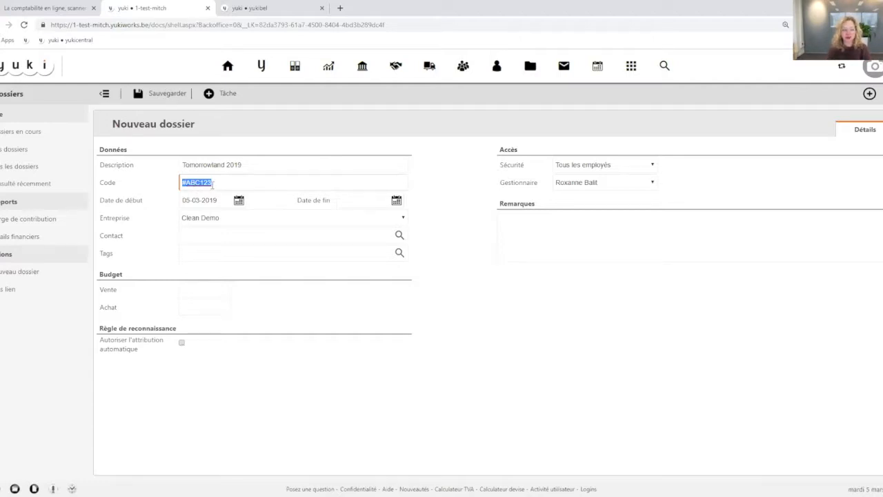
left_click(183, 183)
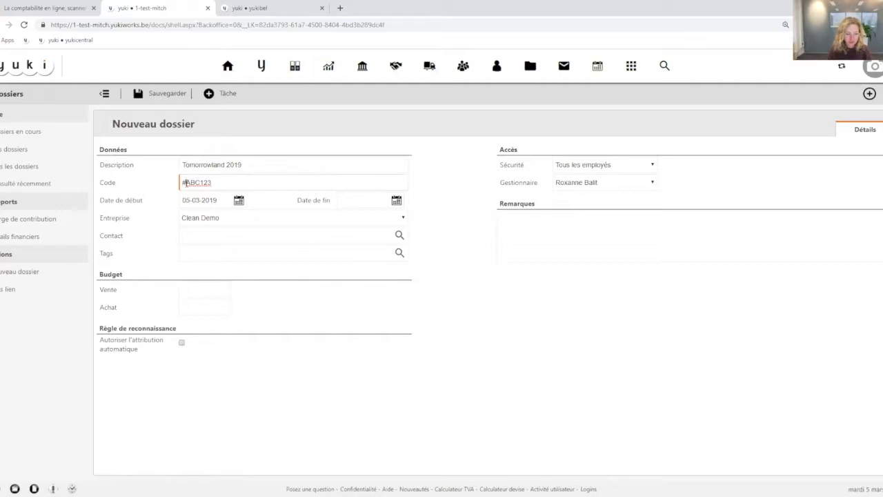
key("BackSpace")
left_click(215, 182)
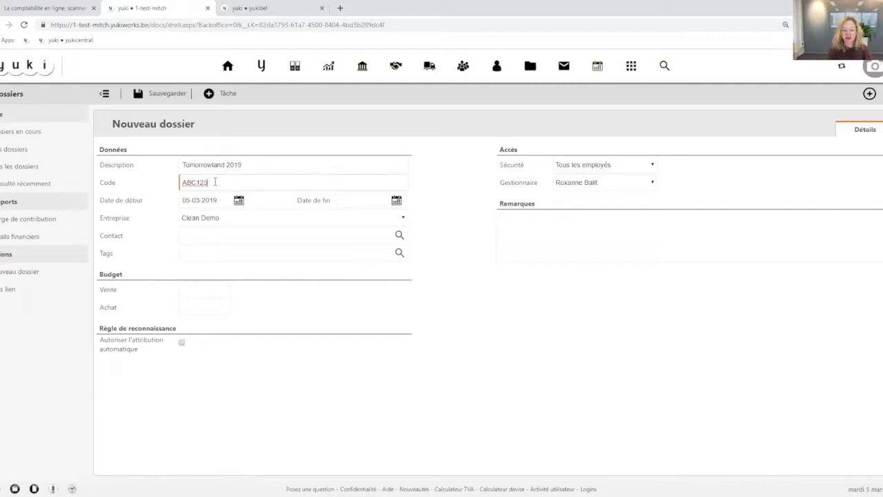
Shorten the dossier code to ABC12, allow automatic attribution and try to save the dossier
key("BackSpace")
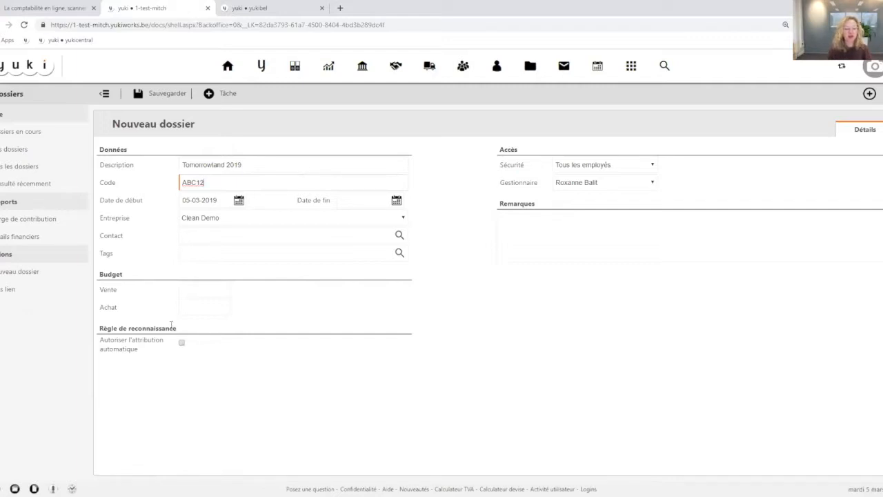
left_click(181, 343)
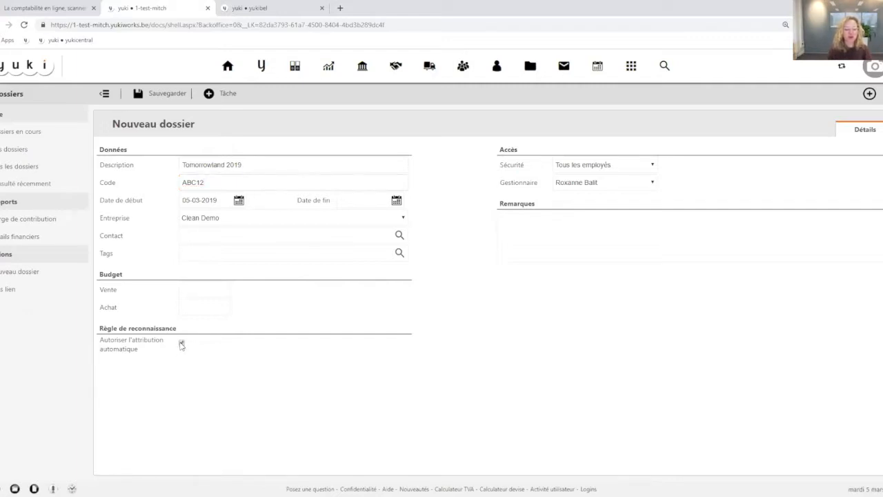
left_click(155, 95)
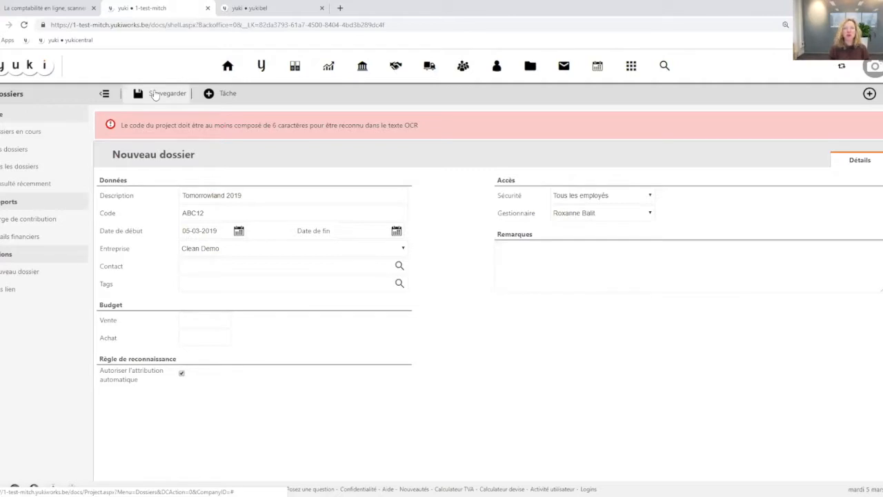
Correct the dossier's code to the six-character ABC123
left_click(209, 213)
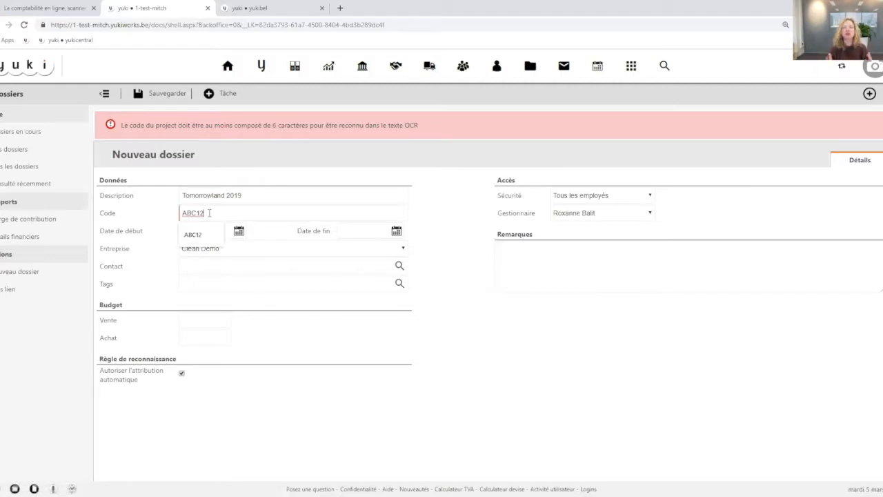
type("ABC123")
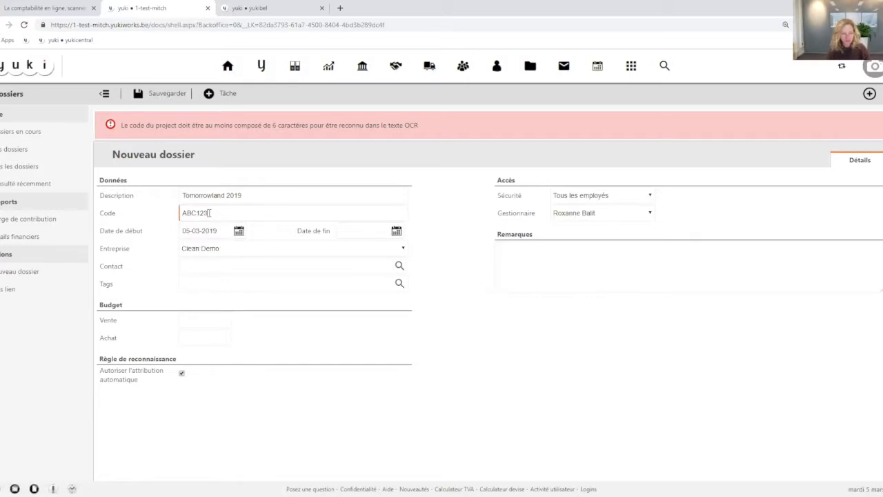
left_click(155, 285)
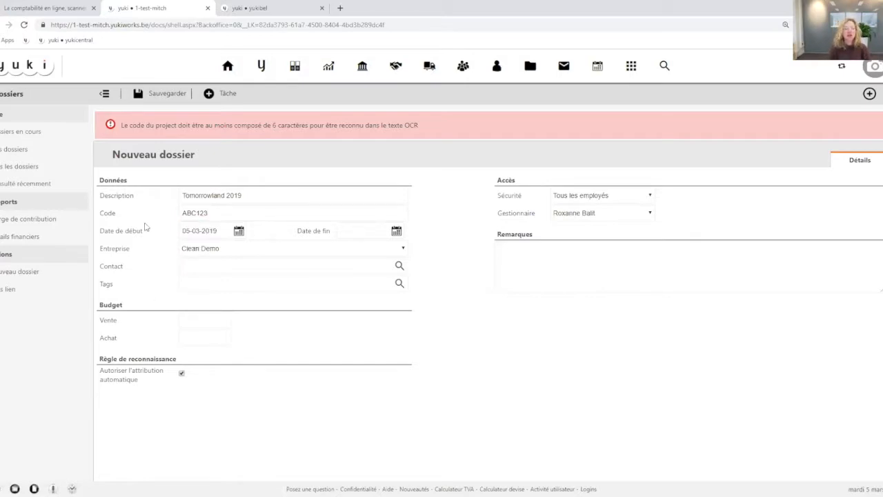
double_click(107, 214)
left_click(180, 373)
left_click(103, 234)
left_click_drag(103, 233, 138, 232)
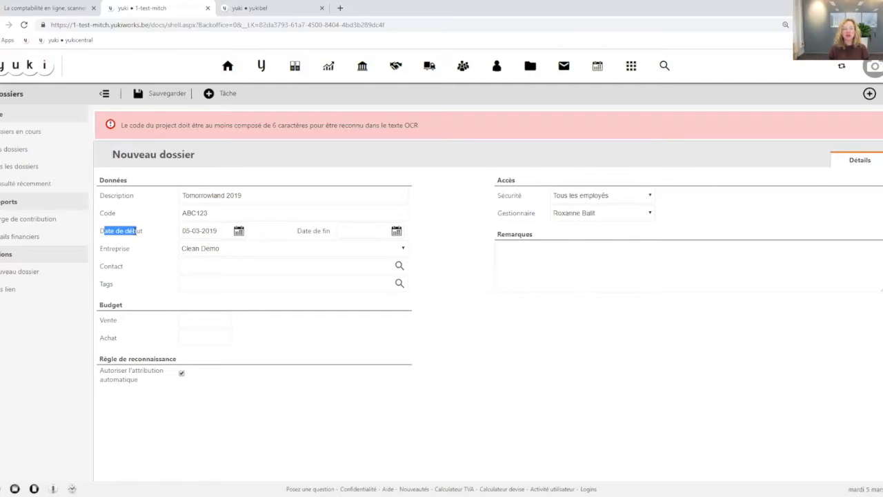
Set the dossier's Entreprise to the blank option and its Sécurité to Gestionnaire + Membres
left_click(314, 251)
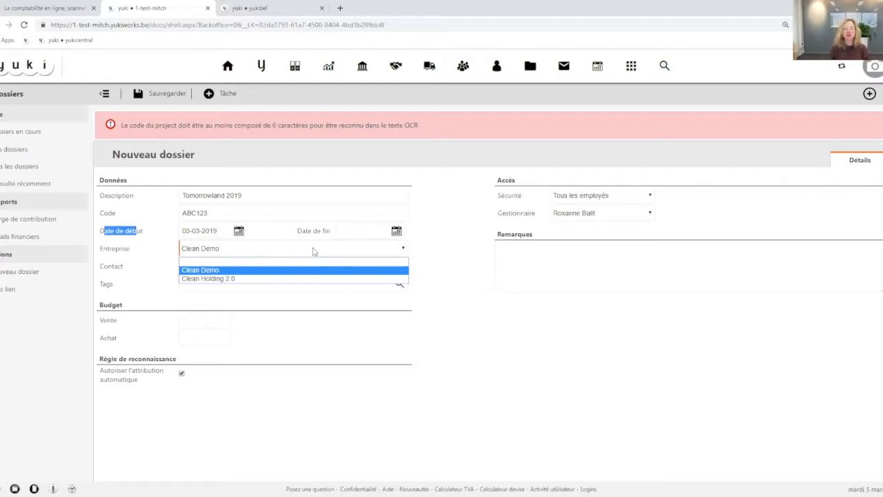
left_click(210, 262)
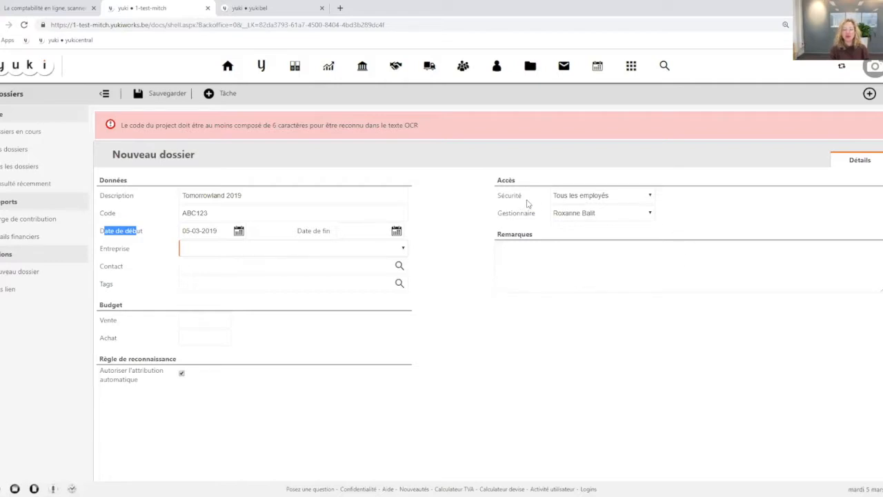
left_click_drag(491, 199, 530, 200)
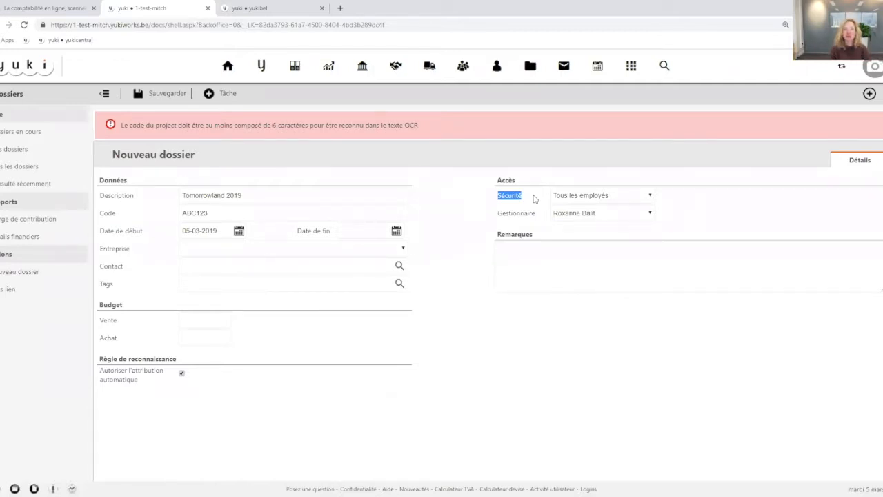
left_click(651, 199)
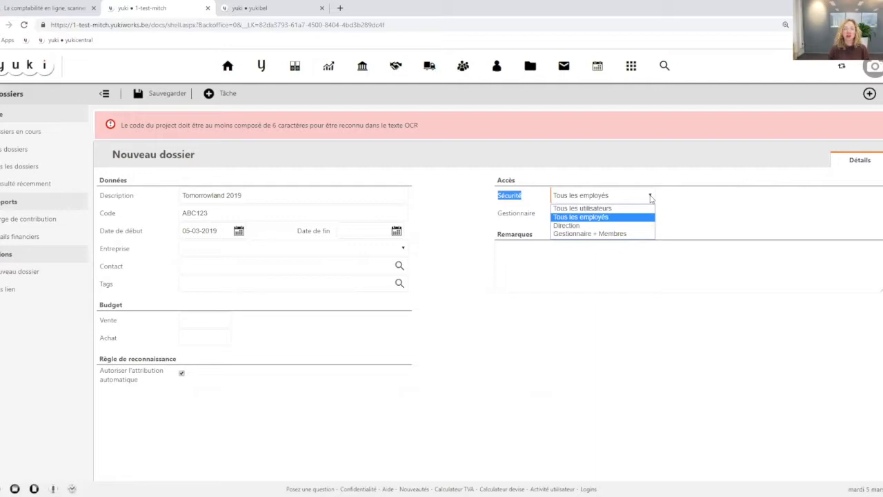
left_click(576, 234)
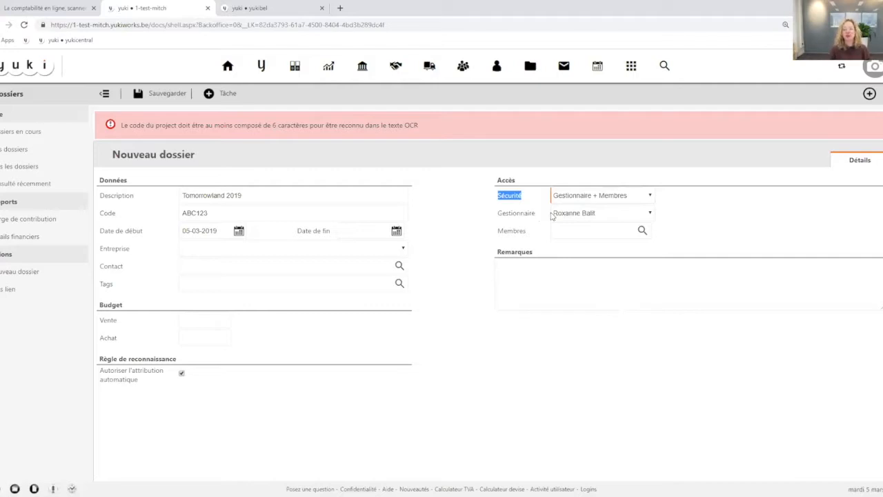
Keep the current manager and add a contact from the address list plus "yuki" as members of the dossier
left_click(598, 216)
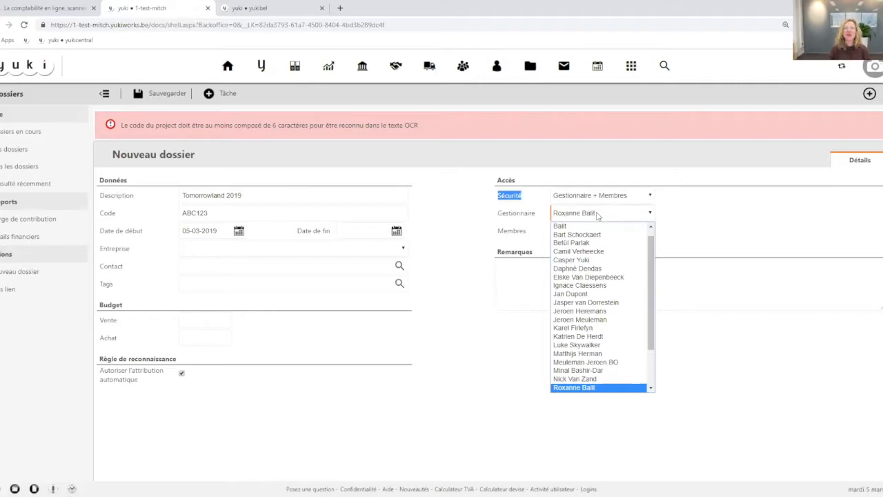
left_click(598, 216)
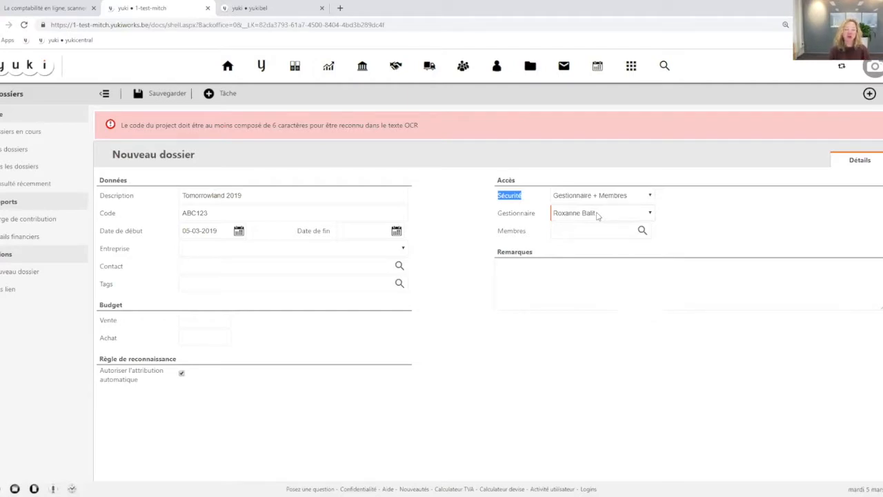
left_click(557, 231)
left_click(642, 231)
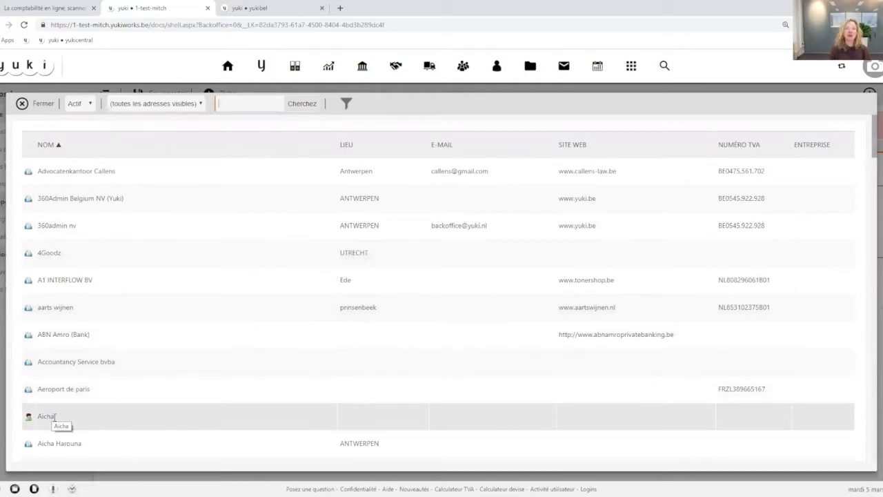
left_click(55, 416)
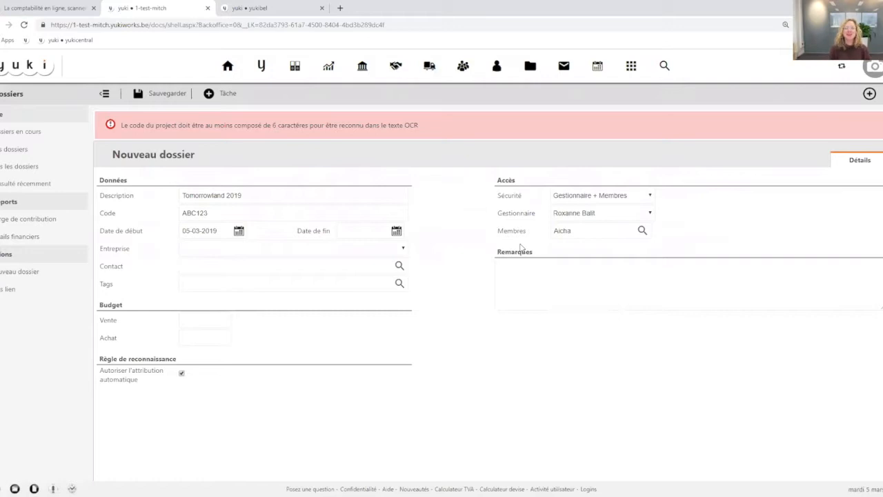
left_click(585, 232)
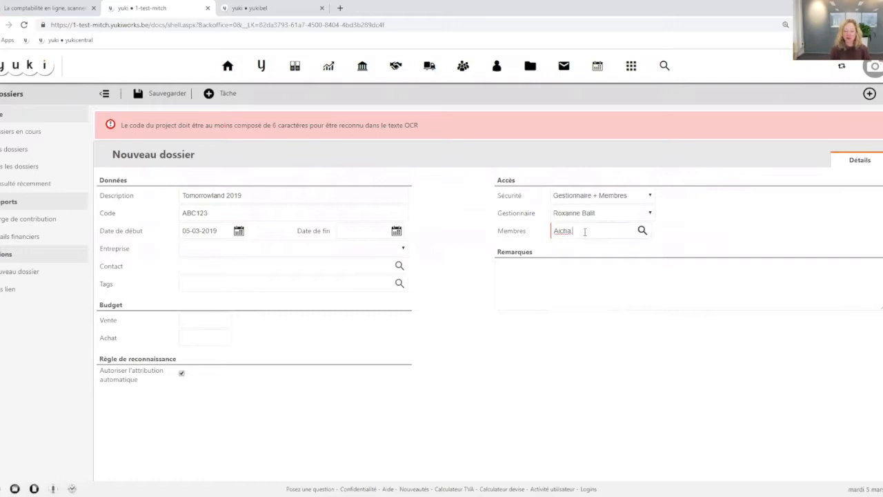
type("yuki")
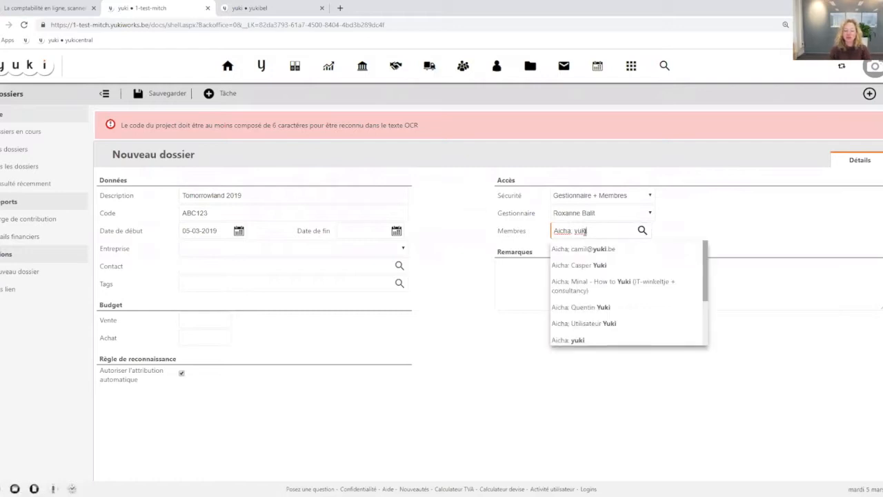
left_click(575, 342)
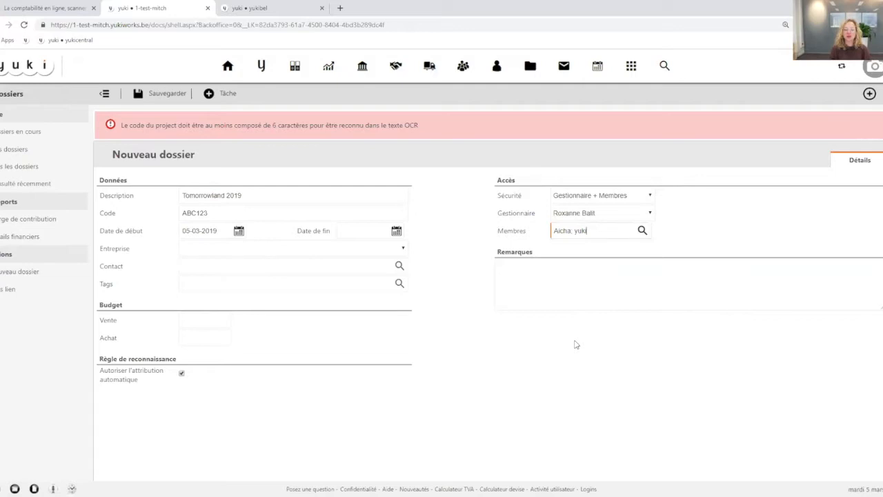
Set the dossier's Sécurité to Tous les utilisateurs and its budget to 100000 for Vente and 50000 for Achat
left_click(614, 195)
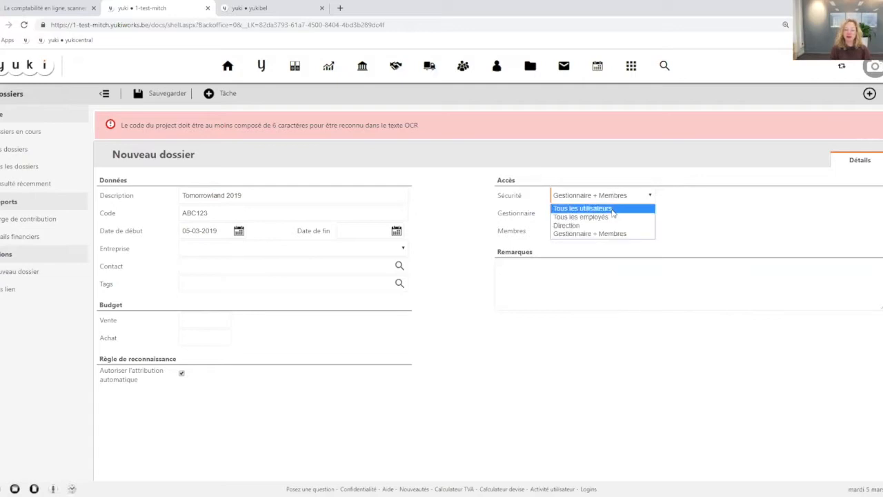
left_click(611, 208)
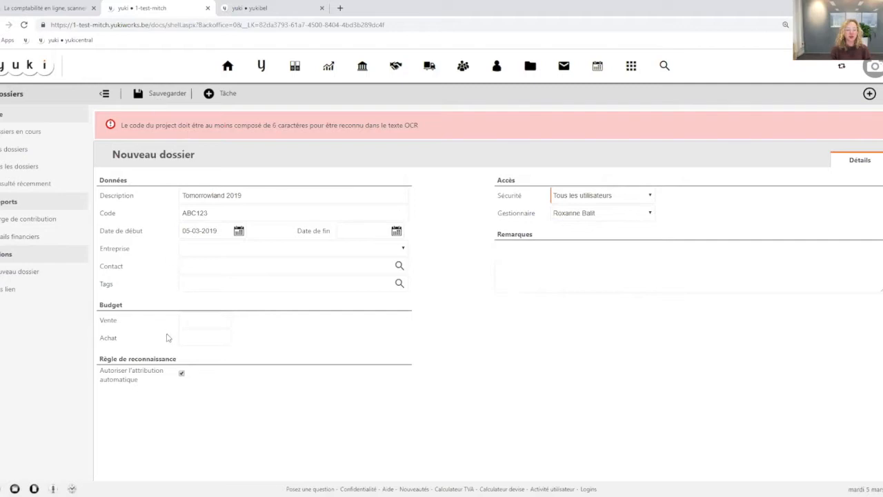
left_click(200, 321)
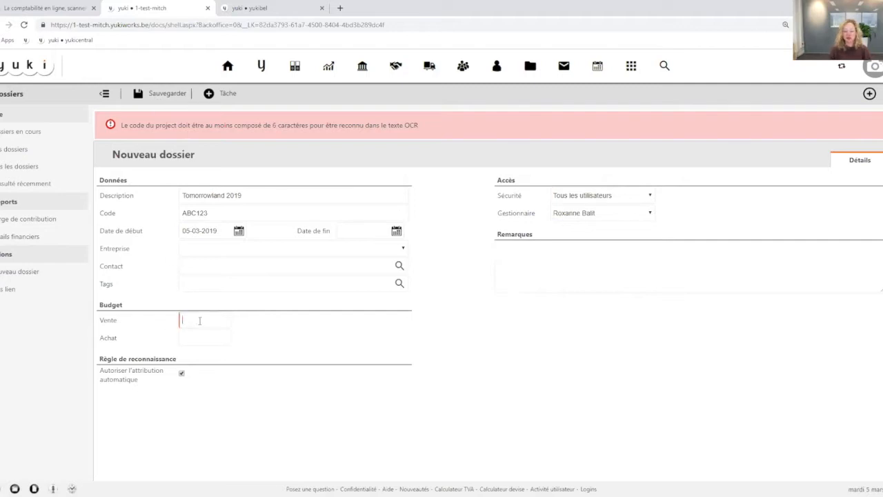
type("100000")
left_click_drag(205, 320, 193, 322)
left_click(189, 338)
type("5")
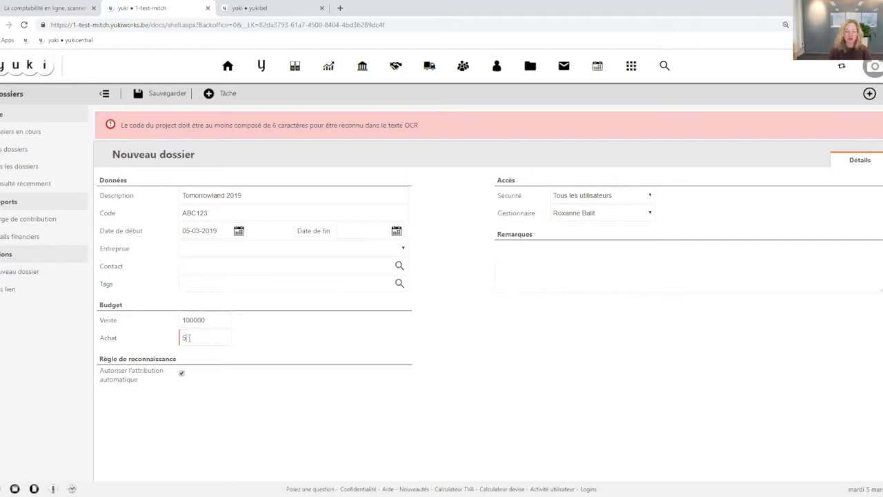
type("0000")
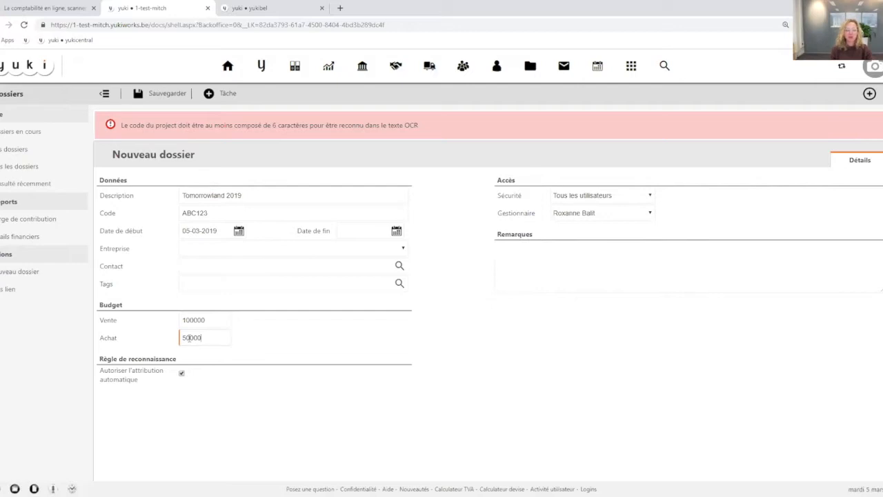
Save the new dossier, reopen it for editing and save it again
left_click(151, 94)
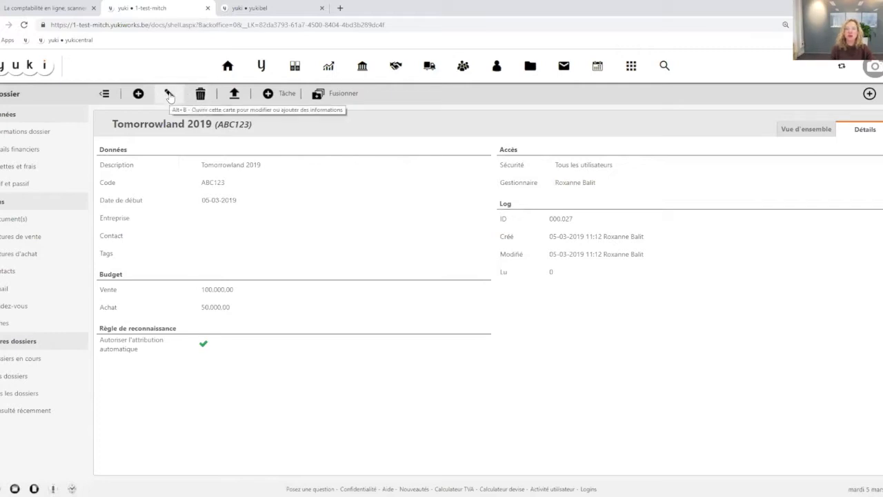
left_click(169, 94)
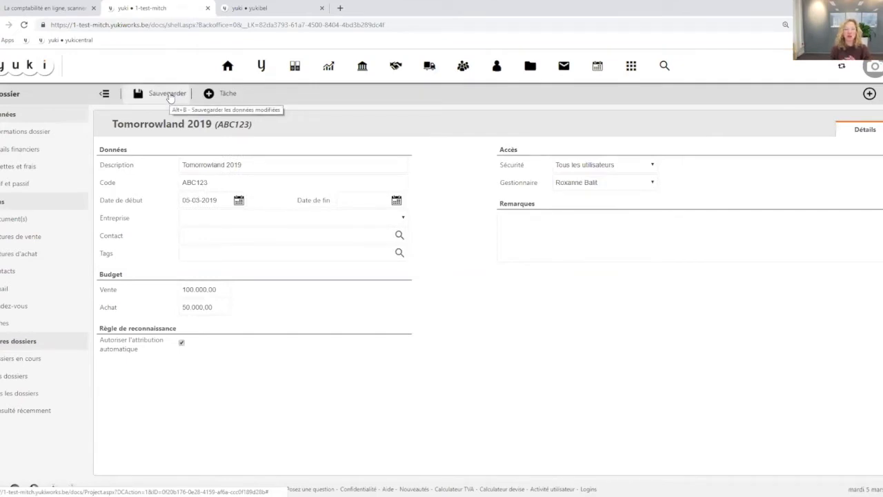
left_click(167, 94)
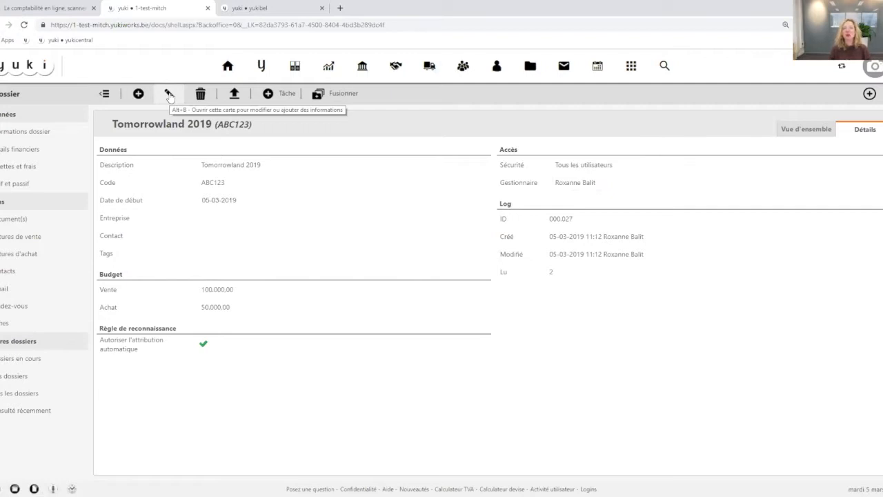
Open the dossier module's list of transactions without a link and assign invoice VF-170 to a dossier, filtering the choices by Mes dossiers en cours
left_click(529, 66)
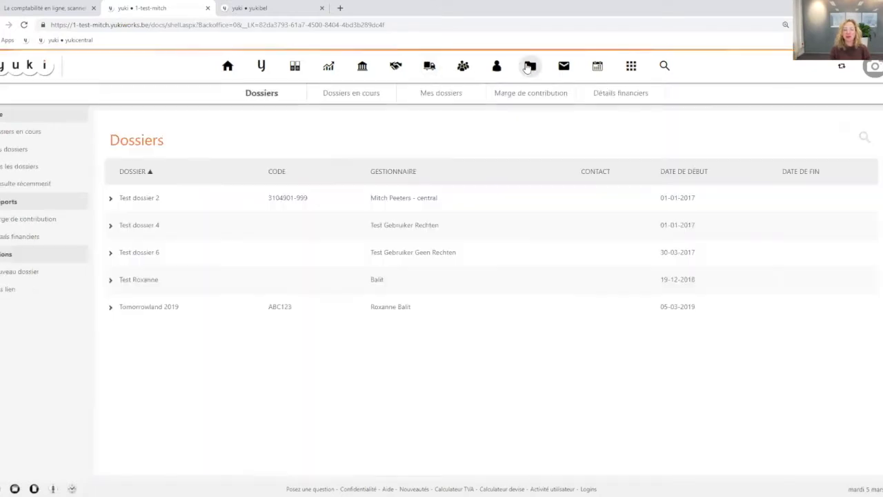
left_click(13, 294)
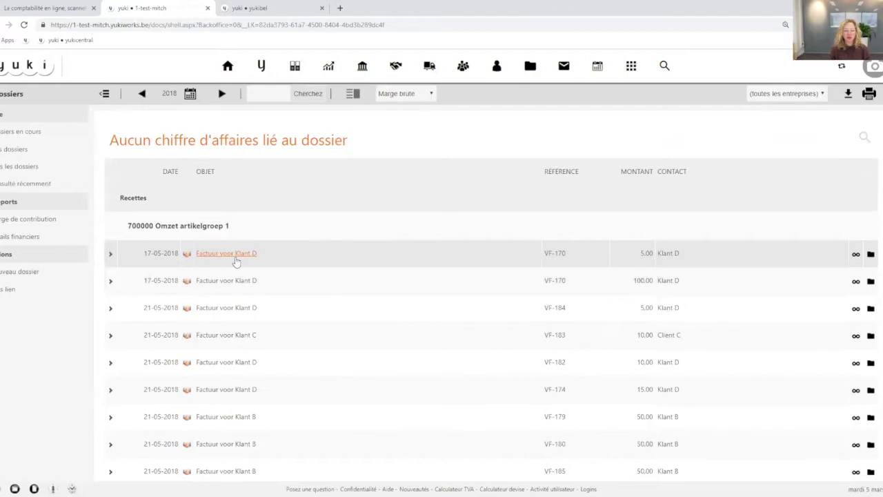
left_click(856, 256)
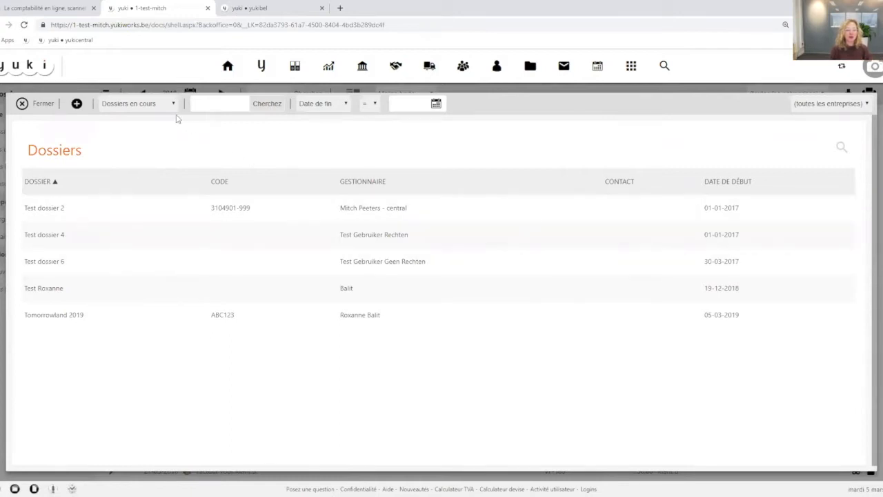
left_click(128, 108)
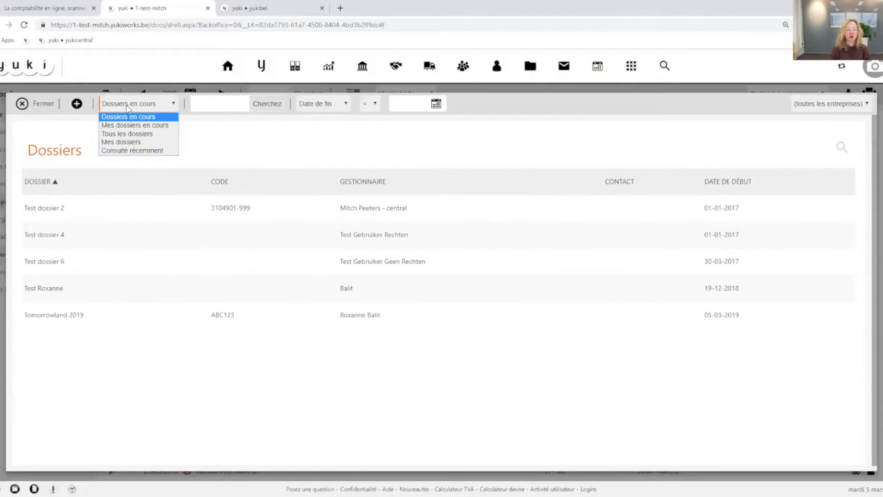
left_click(131, 125)
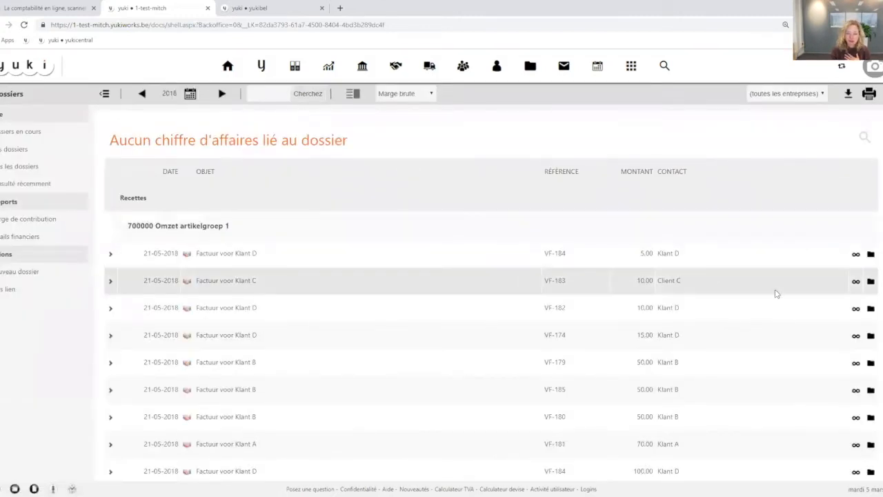
Look at the available dossiers for invoice VF-184, view the invoice document and return to the unlinked transactions
left_click(855, 254)
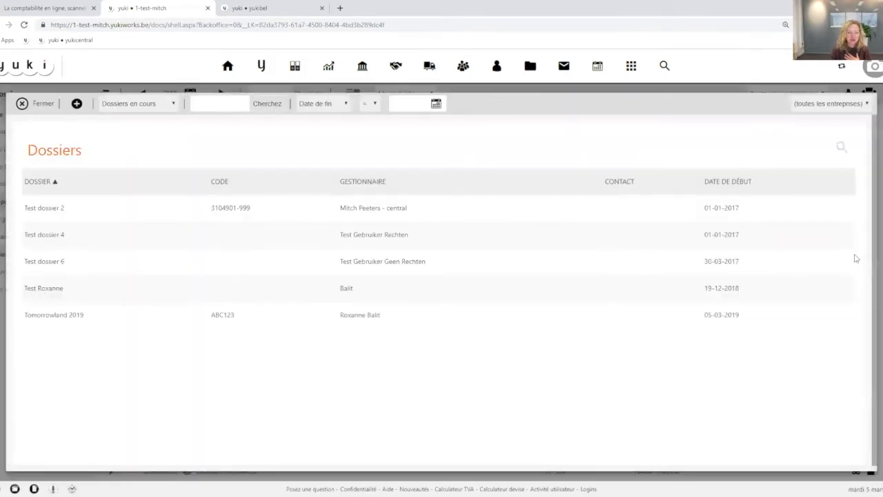
left_click(158, 105)
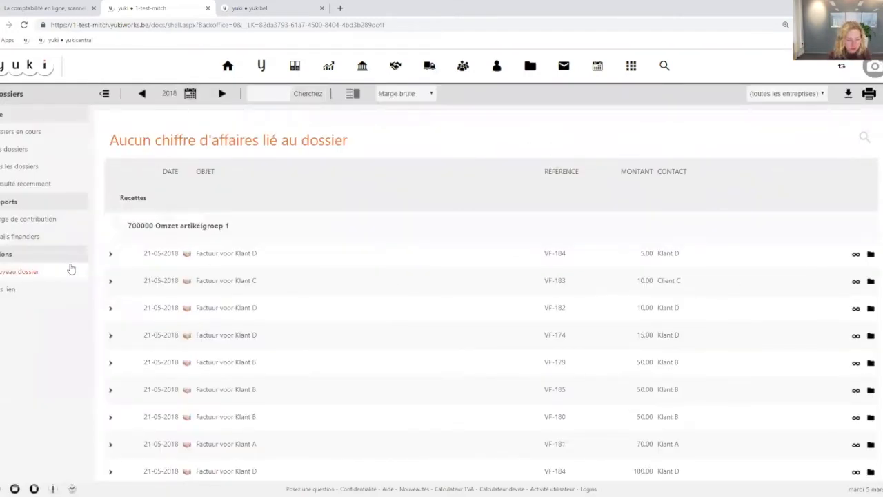
left_click(110, 255)
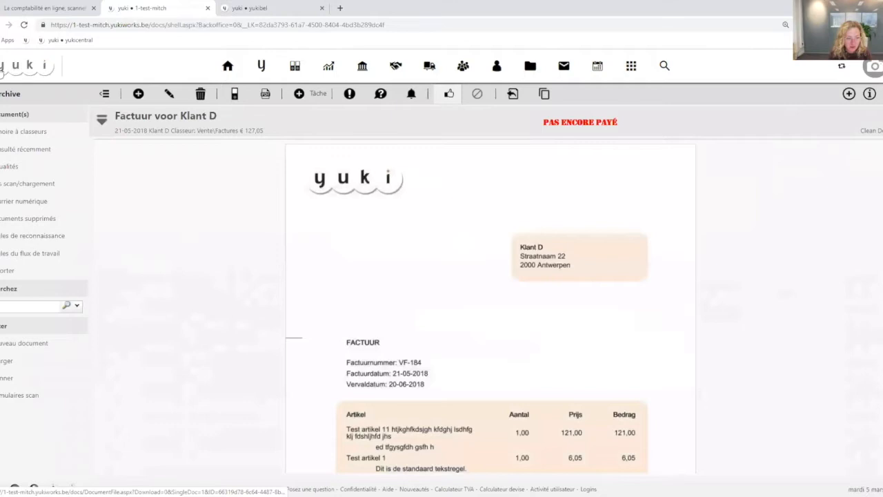
left_click(717, 254)
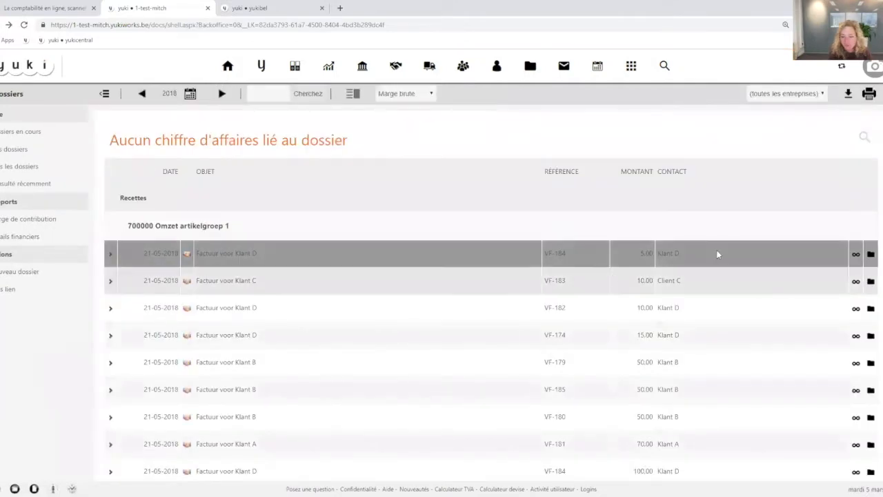
Link invoice VF-184 to the dossier Tomorrowland 2019, viewing Tous les dossiers before returning to Dossiers en cours
left_click(856, 254)
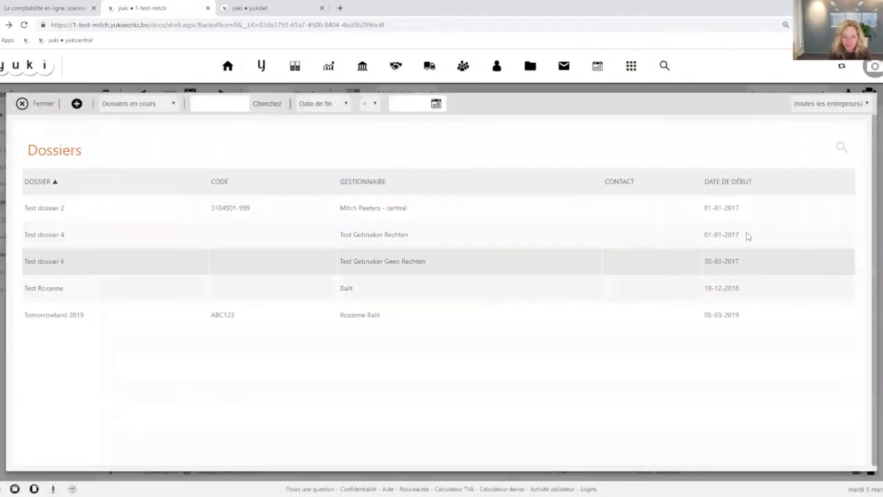
left_click(173, 109)
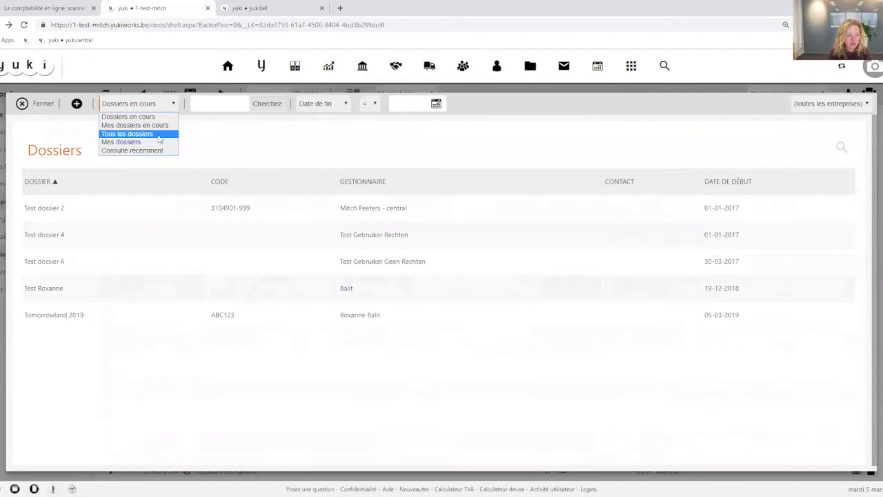
left_click(159, 134)
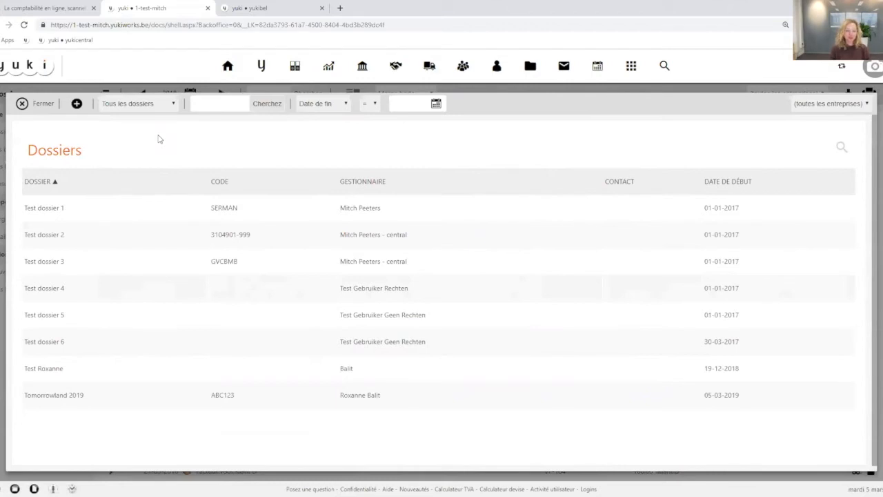
left_click(158, 110)
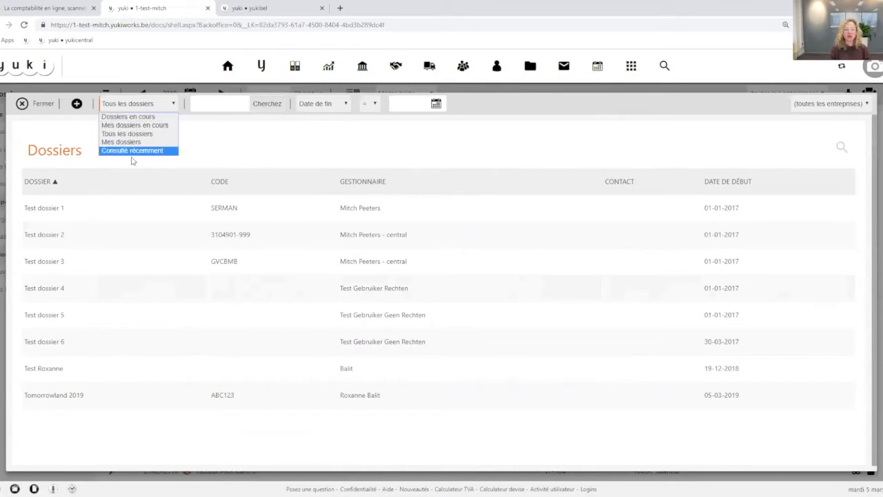
left_click(127, 116)
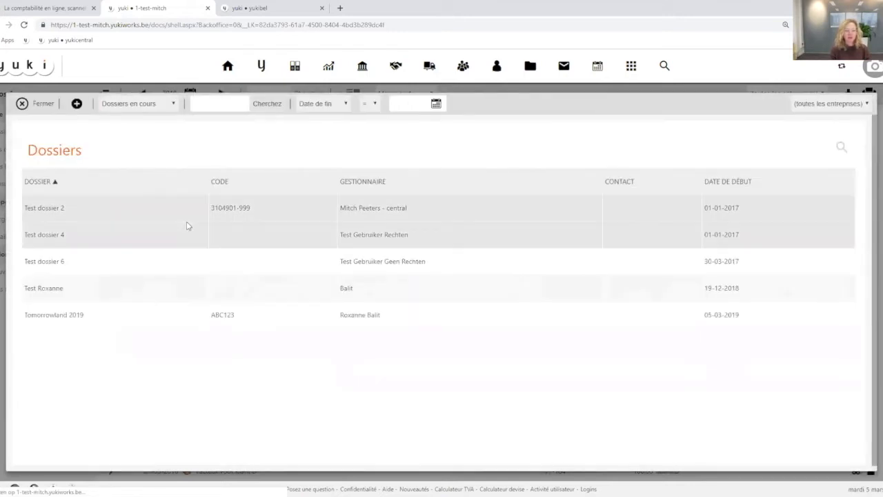
left_click(57, 316)
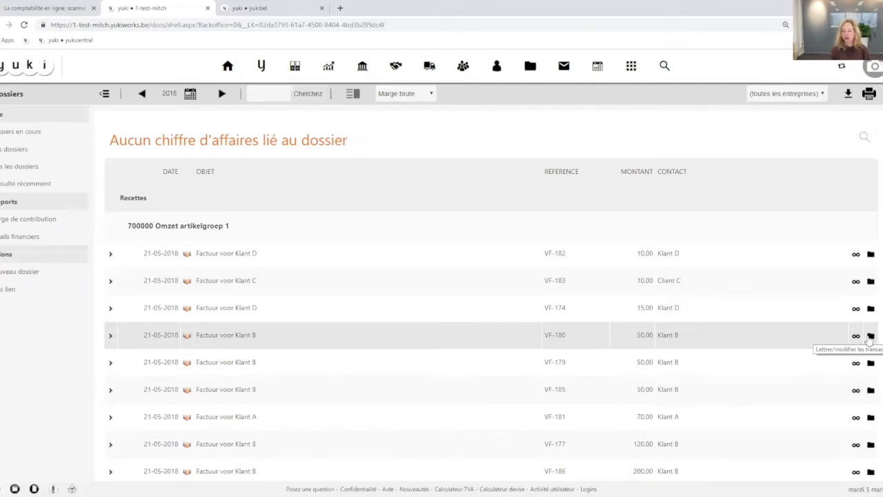
Try to match or modify the transactions of invoices VF-180 and VF-182, closing the dialog each time
left_click(870, 336)
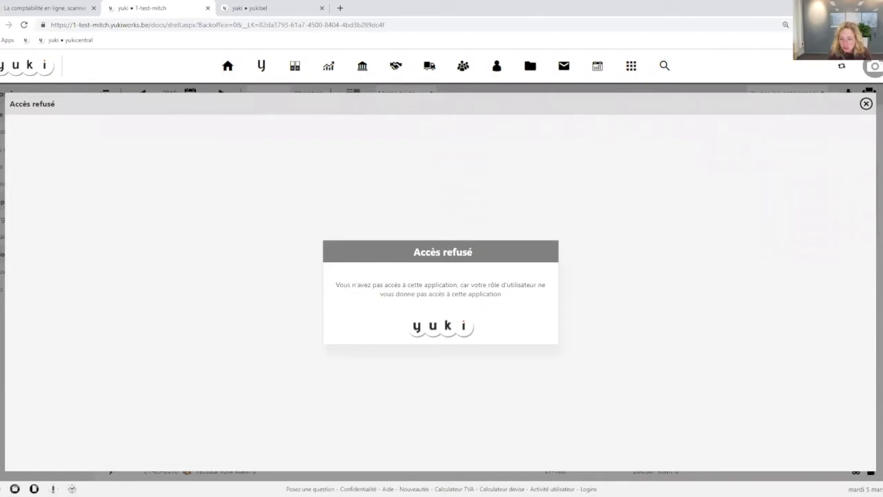
double_click(866, 104)
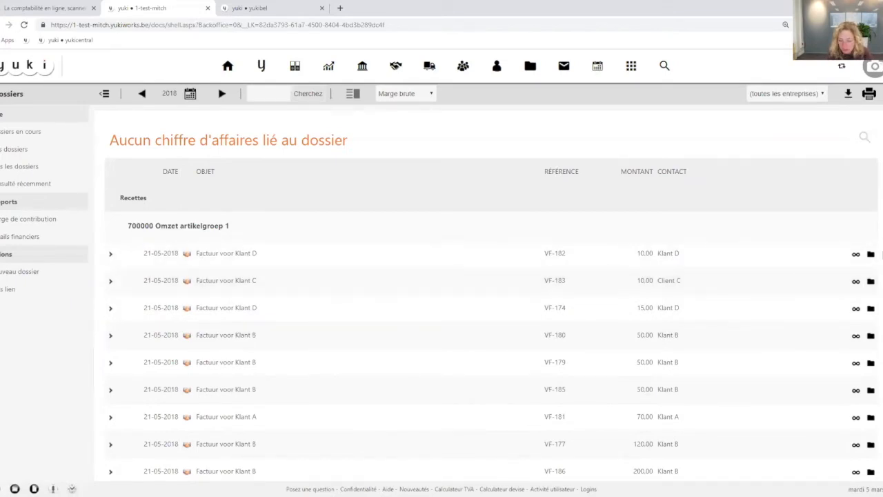
left_click(871, 254)
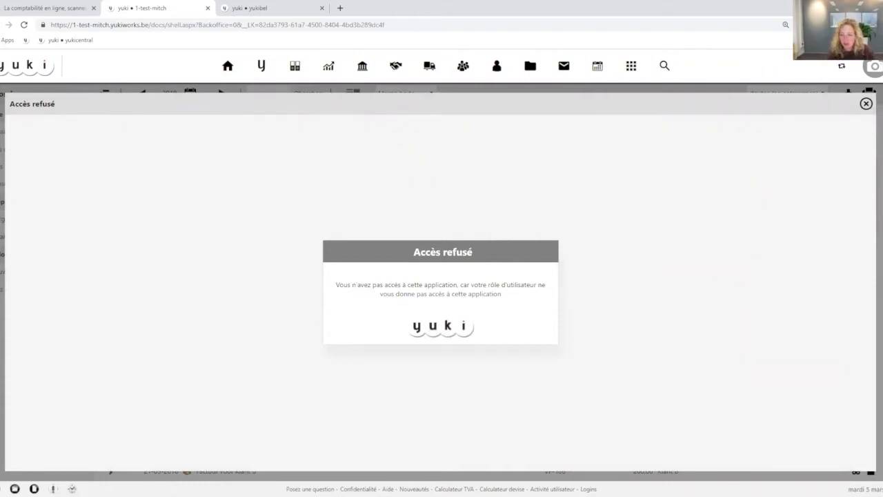
left_click(866, 103)
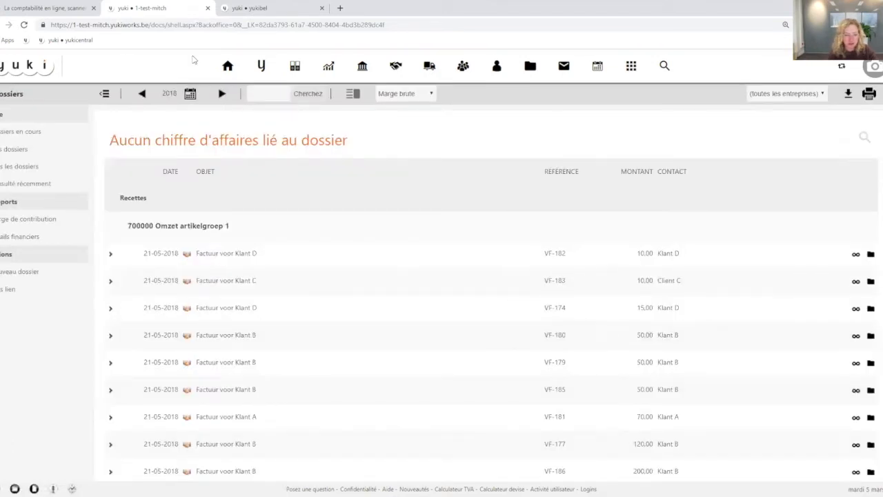
Create a new dossier with the description "test test" and save it
left_click(530, 66)
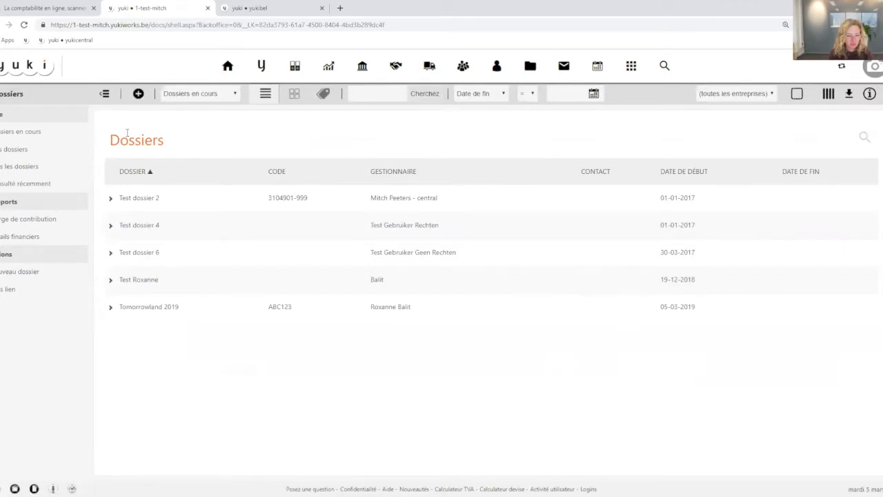
left_click(140, 98)
left_click(210, 162)
type("test test")
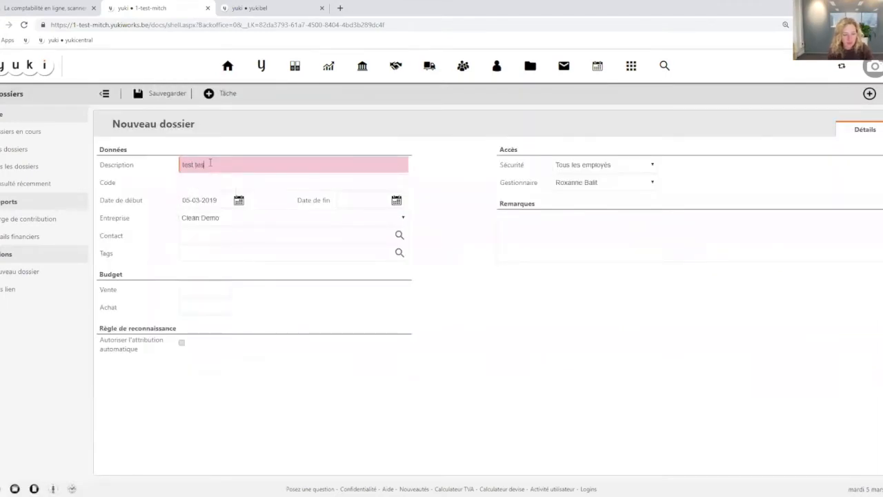
left_click(169, 99)
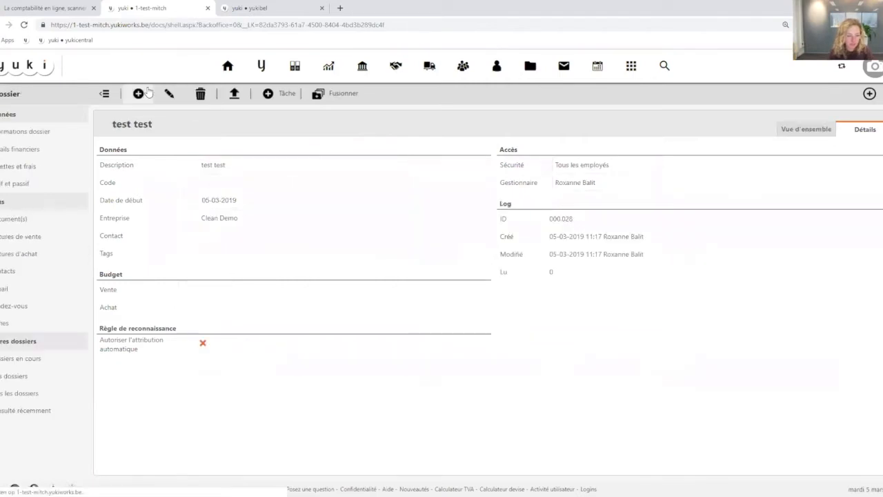
Try to link invoice VF-180 to a dossier from the dossier module's list of transactions without a link
left_click(530, 67)
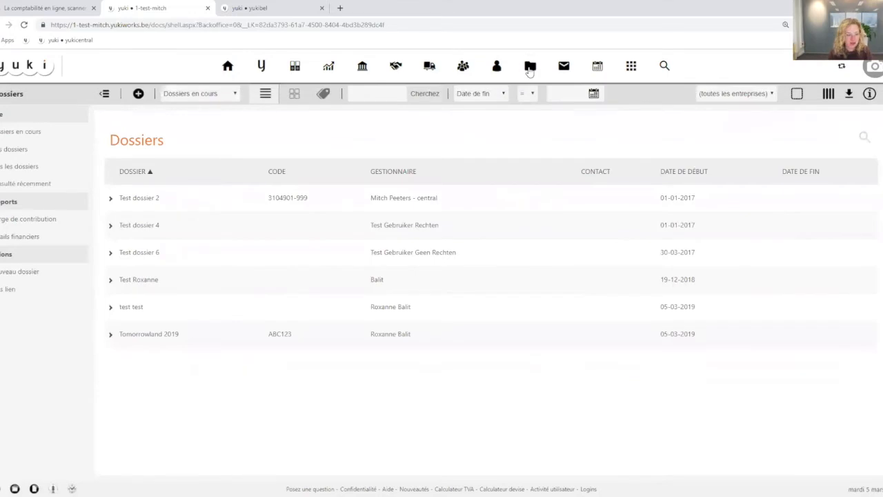
left_click(7, 290)
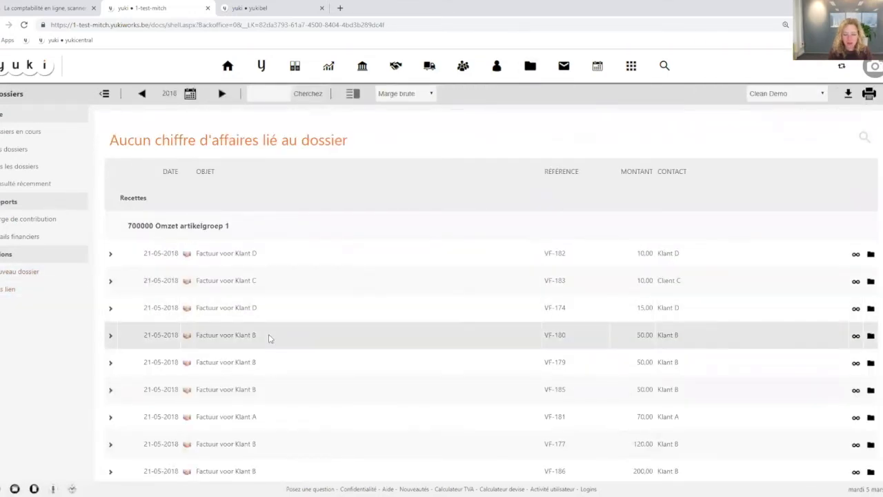
left_click(870, 336)
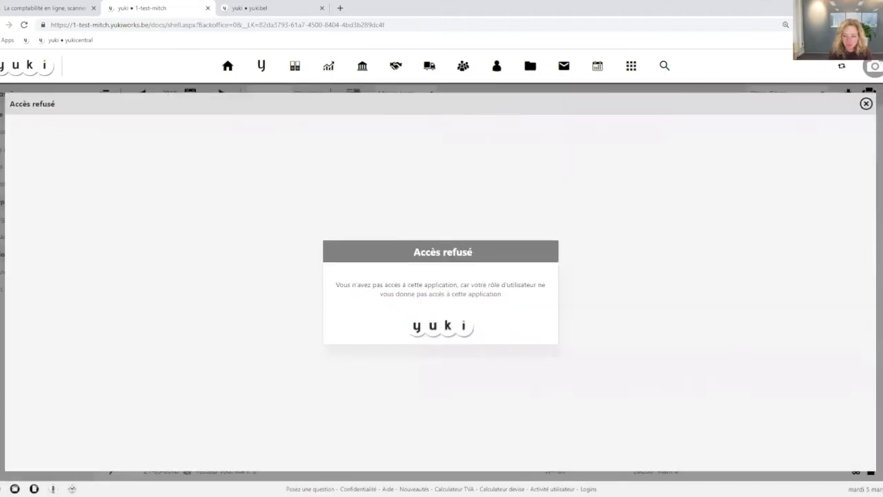
left_click(866, 103)
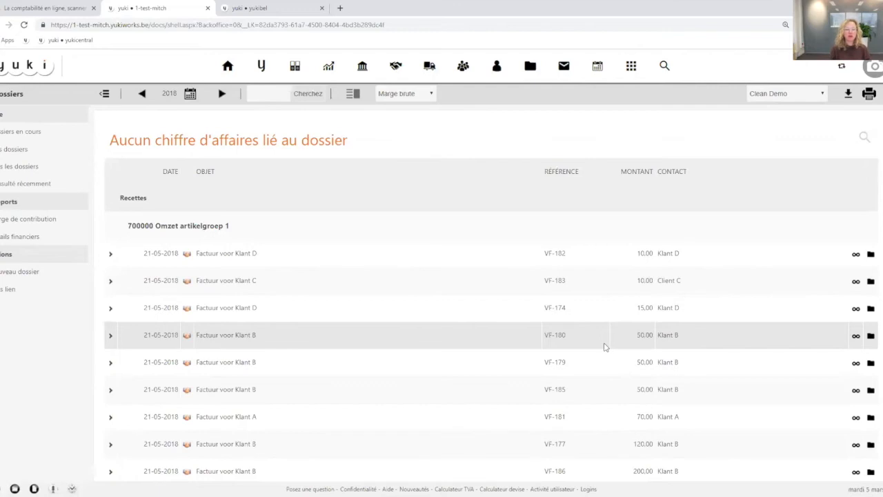
Open the dossier Tomorrowland 2019 and examine its Recettes et frais report and its financial details
mouse_move(529, 73)
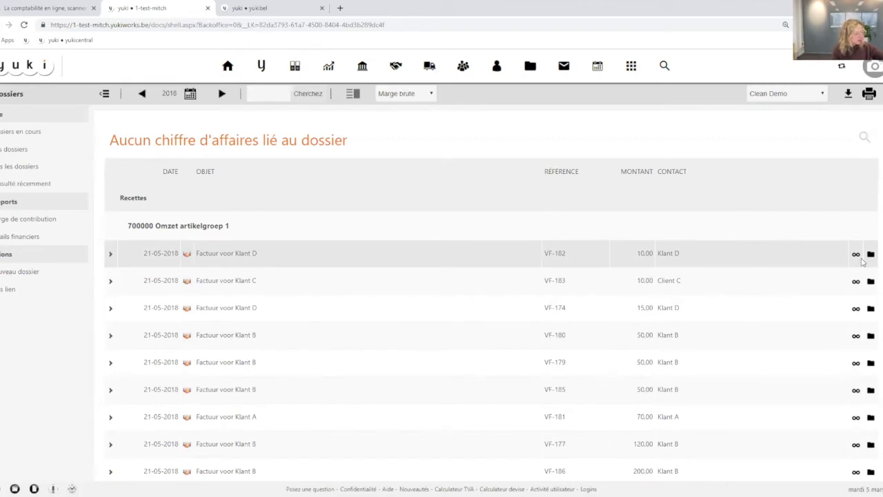
left_click(530, 66)
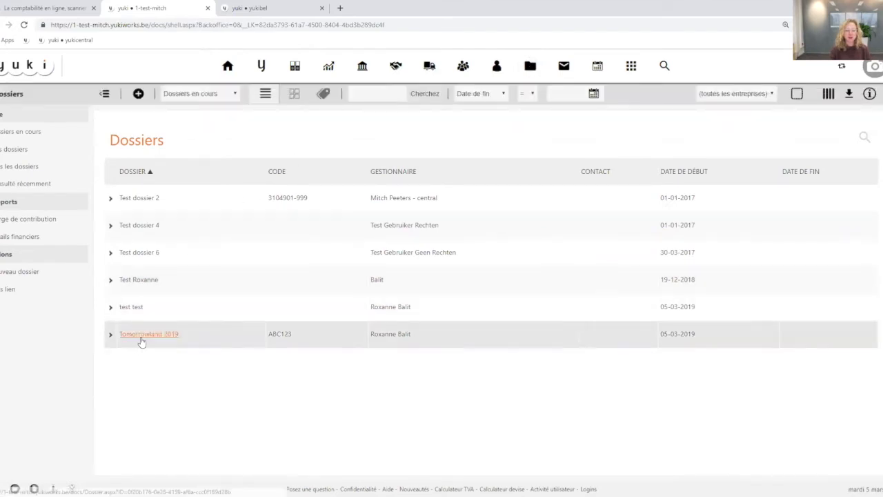
left_click(142, 337)
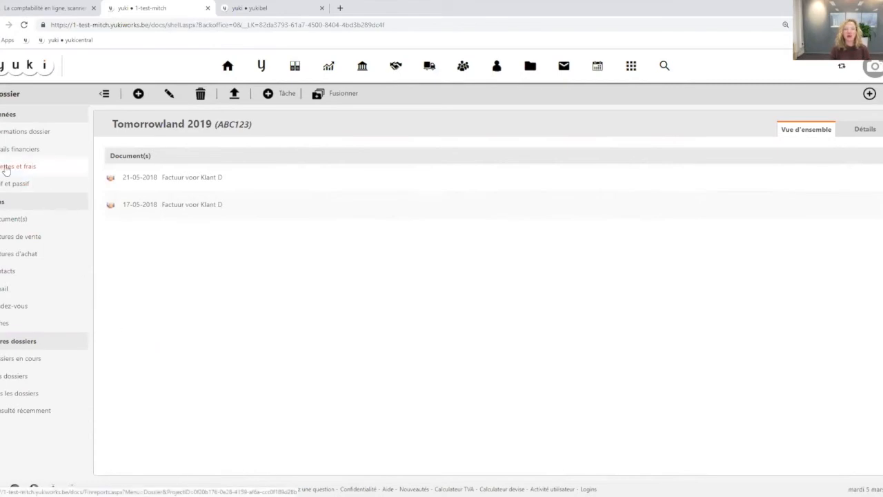
left_click(5, 169)
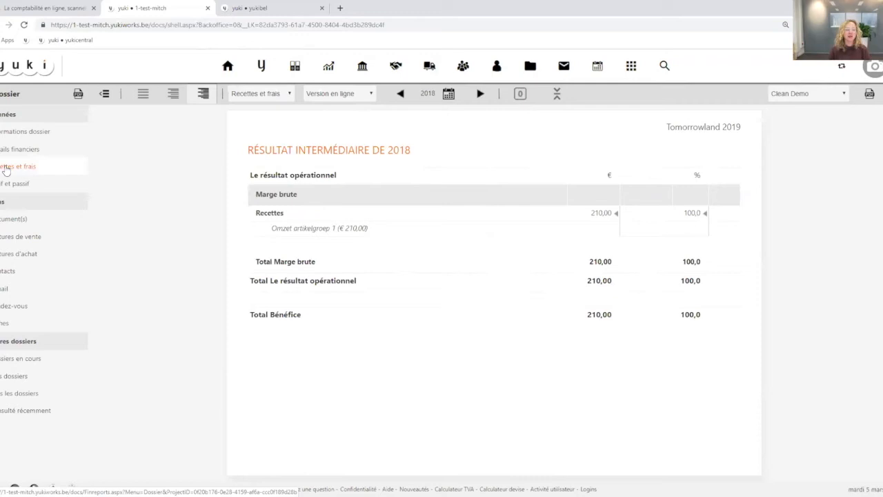
mouse_move(329, 71)
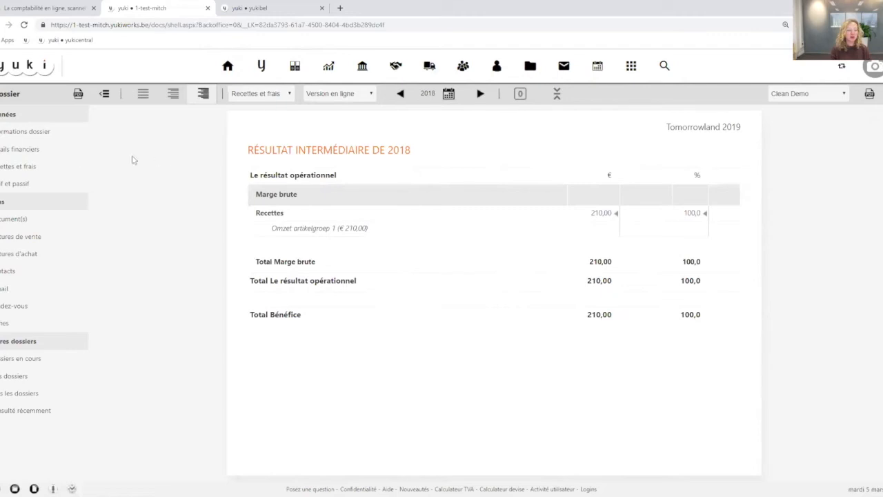
left_click(18, 156)
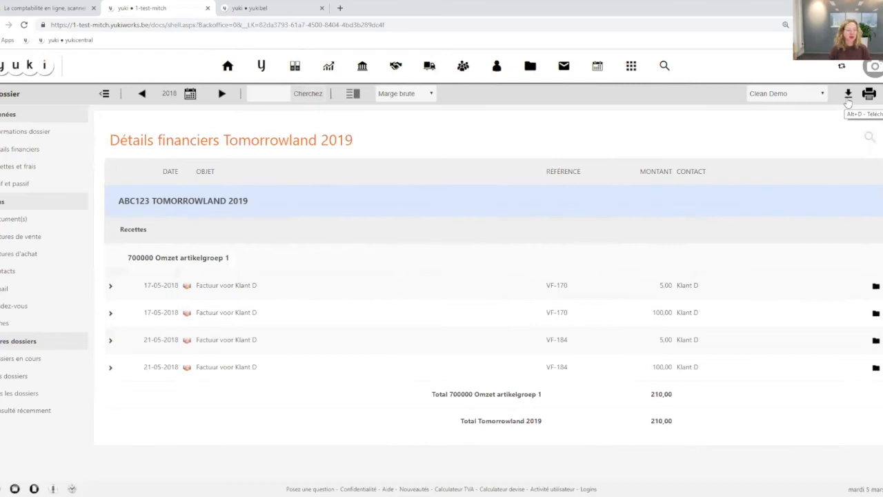
View the documents of the dossier Tomorrowland 2019, turning the document preview off and on again
left_click(10, 222)
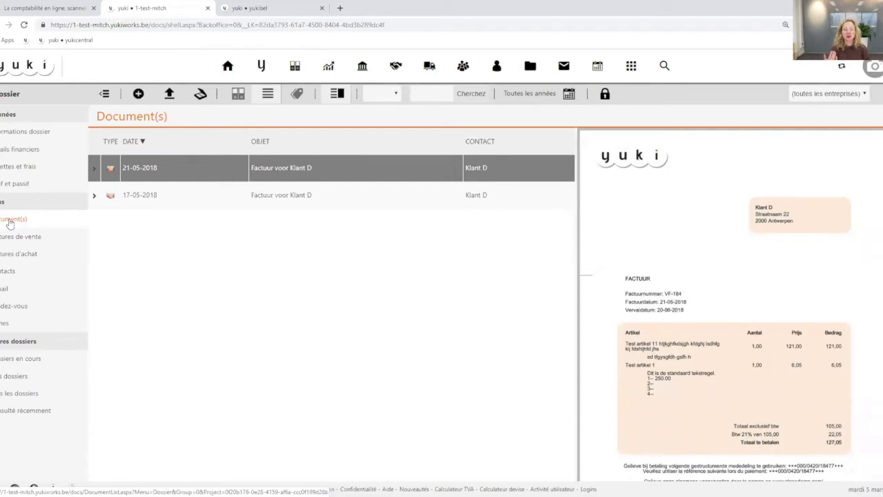
left_click(339, 94)
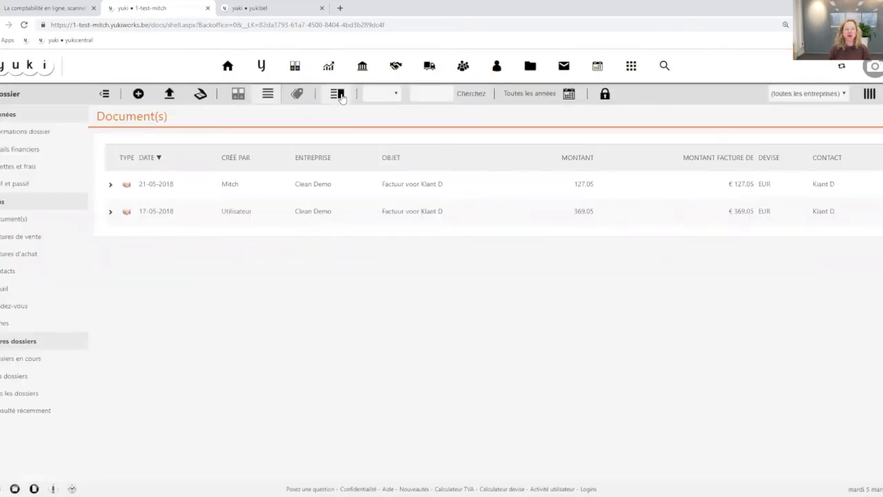
left_click(340, 95)
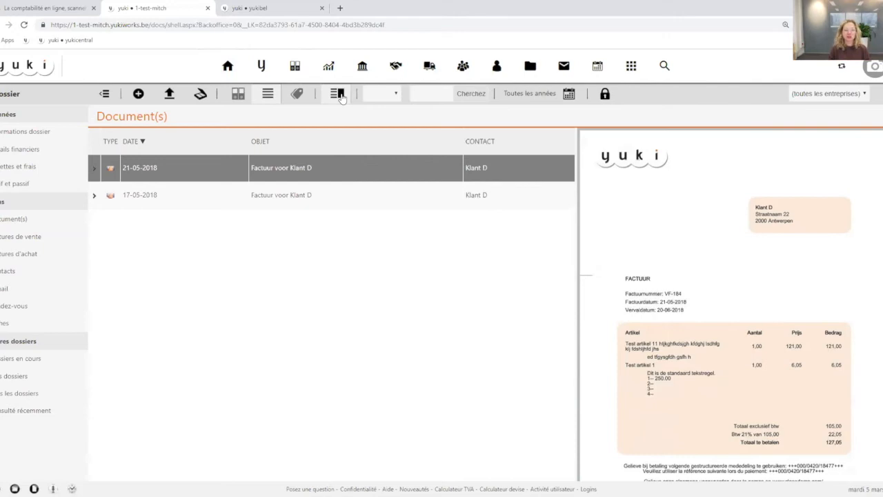
Open the document Algemene voorwaarden from the archive's Autres binder and expand its document info
left_click(293, 67)
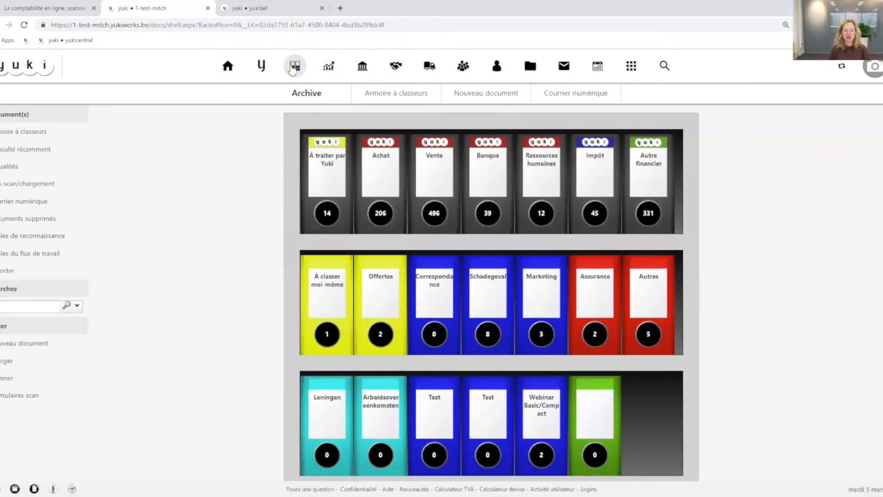
left_click(645, 275)
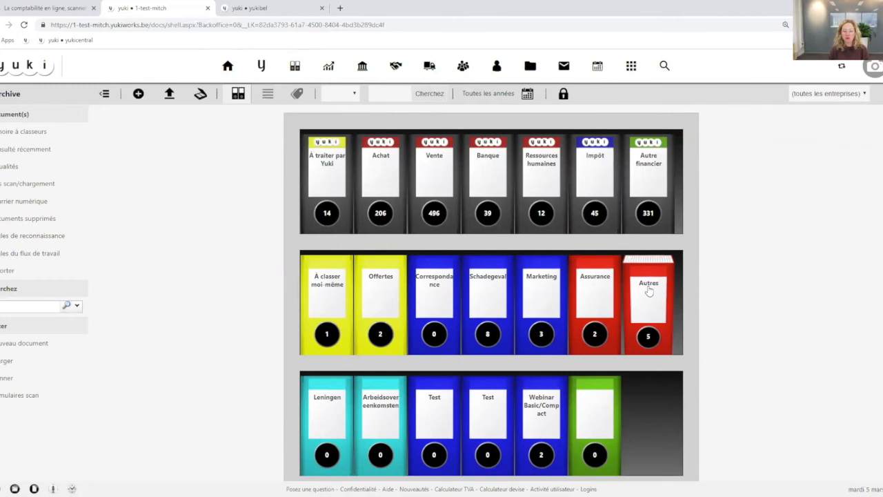
left_click(649, 291)
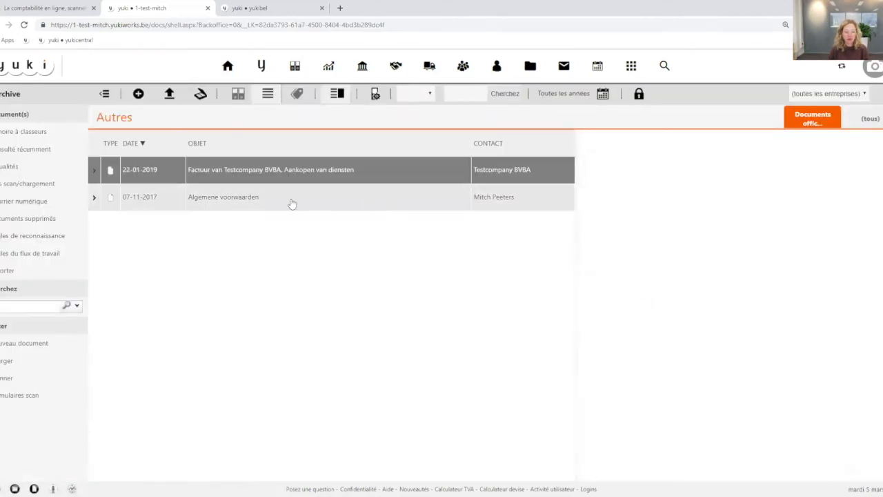
left_click(97, 200)
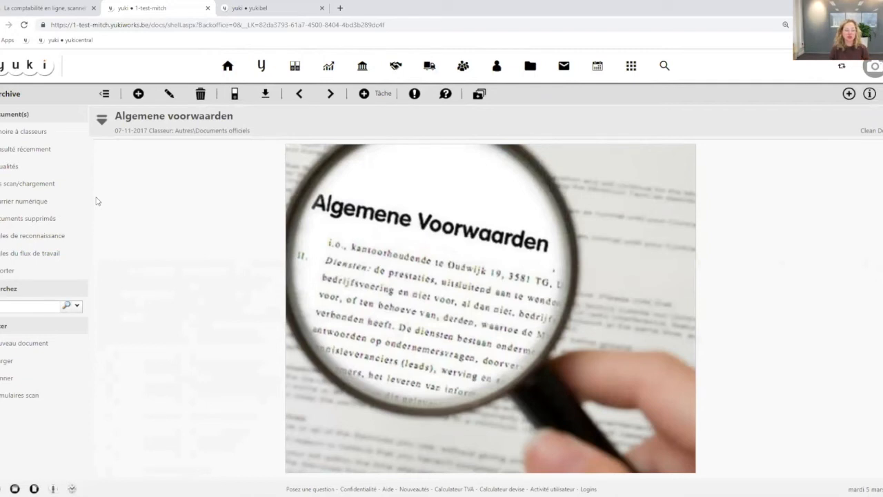
left_click(103, 120)
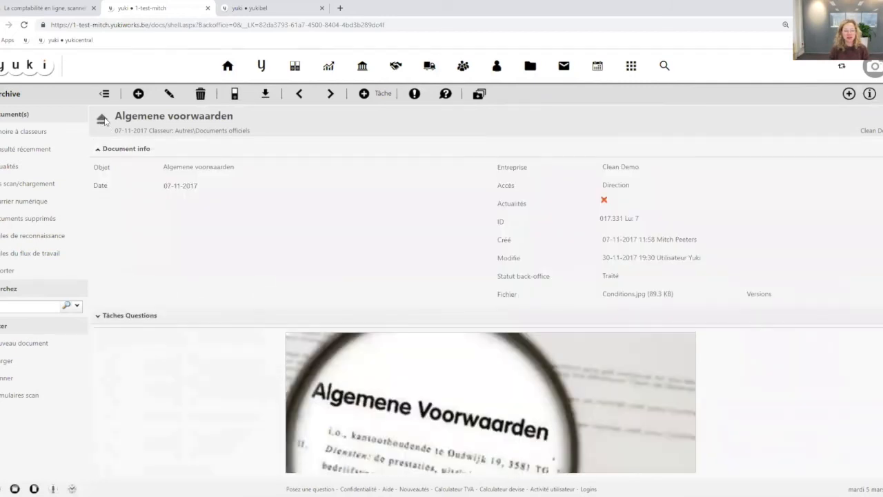
Assign the document Algemene voorwaarden to the dossier Tomorrowland 2019 and save it
left_click(170, 95)
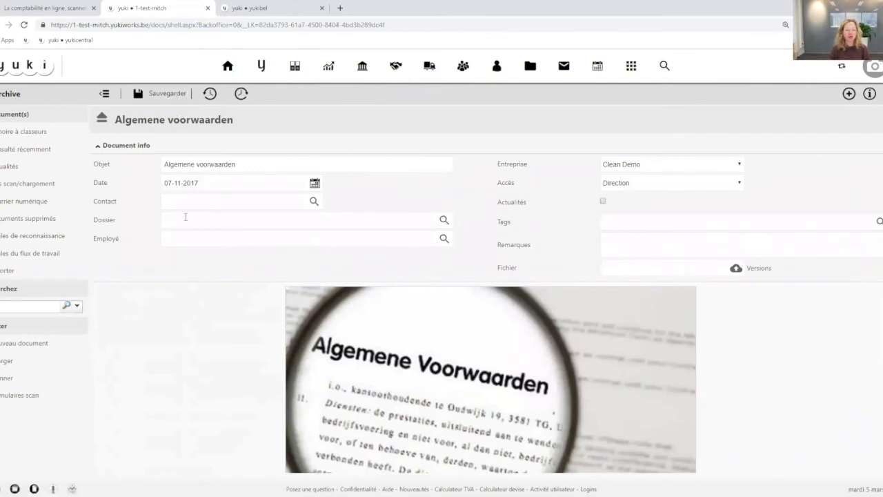
left_click(443, 220)
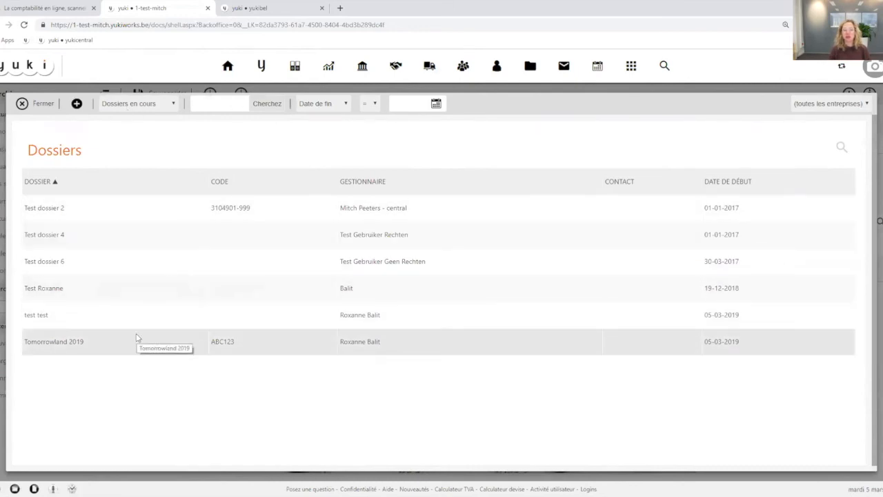
left_click(62, 348)
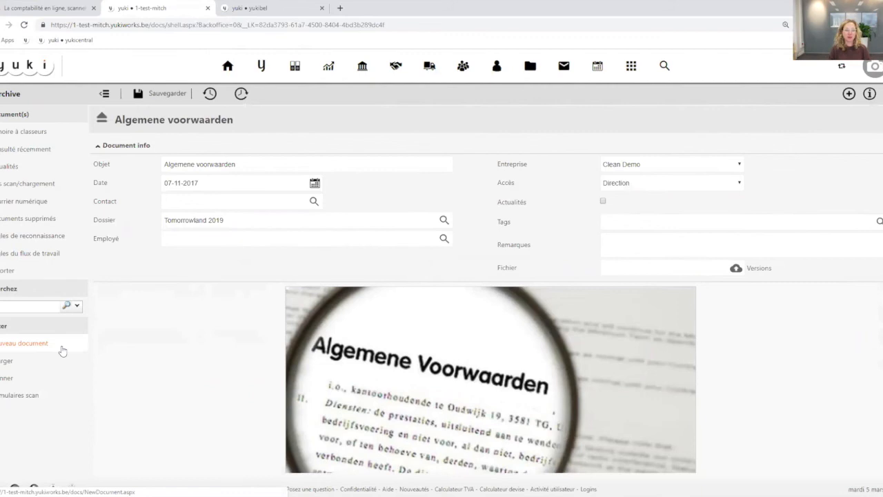
left_click(160, 95)
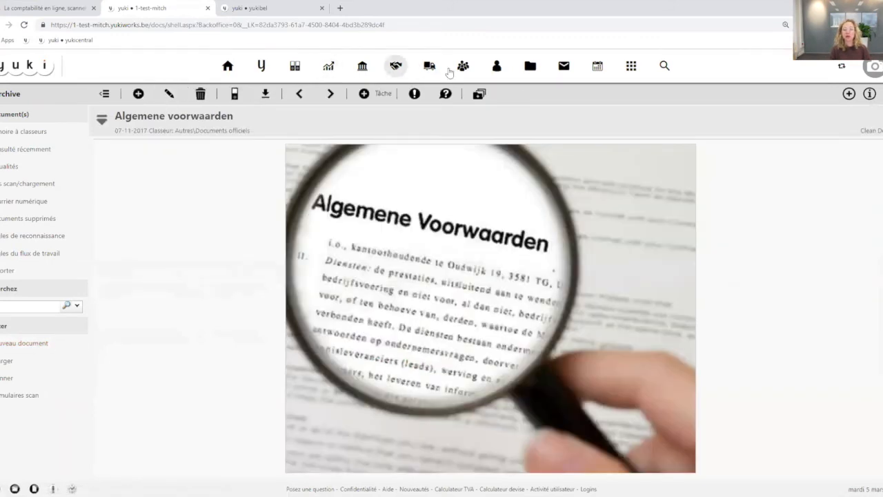
Check the document overview of the dossier Tomorrowland 2019 and open the contribution margin report per dossier
left_click(530, 68)
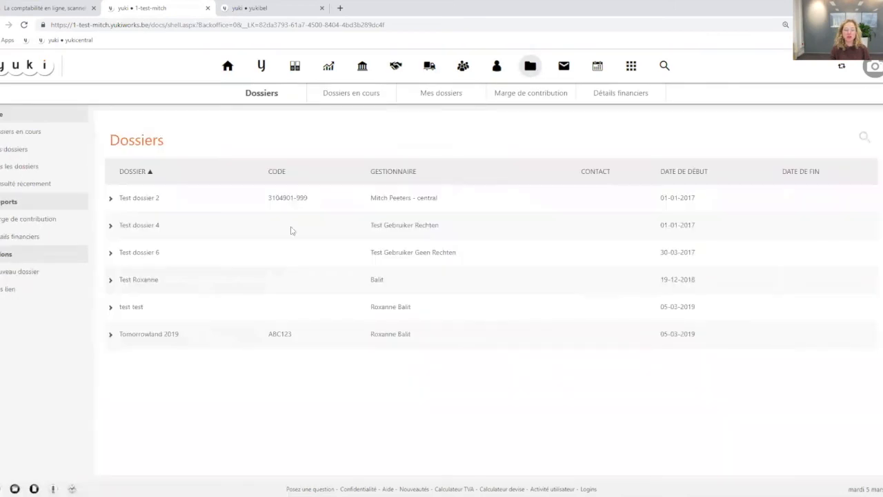
left_click(109, 335)
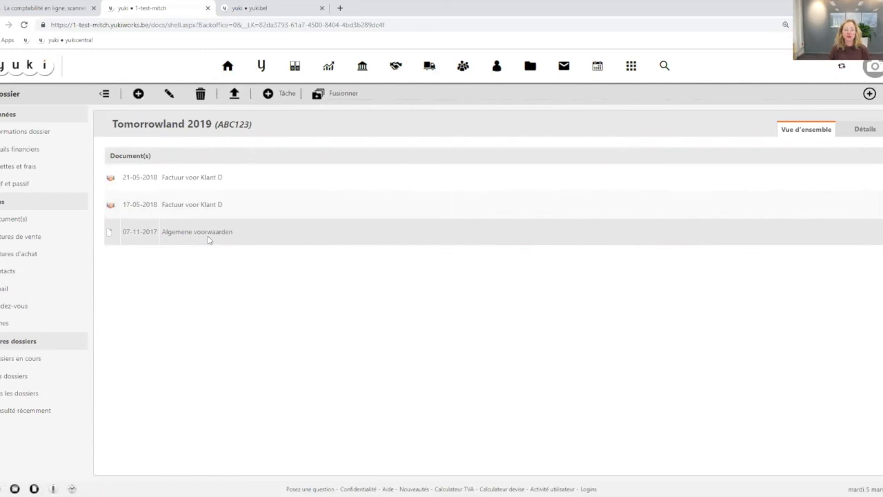
mouse_move(527, 64)
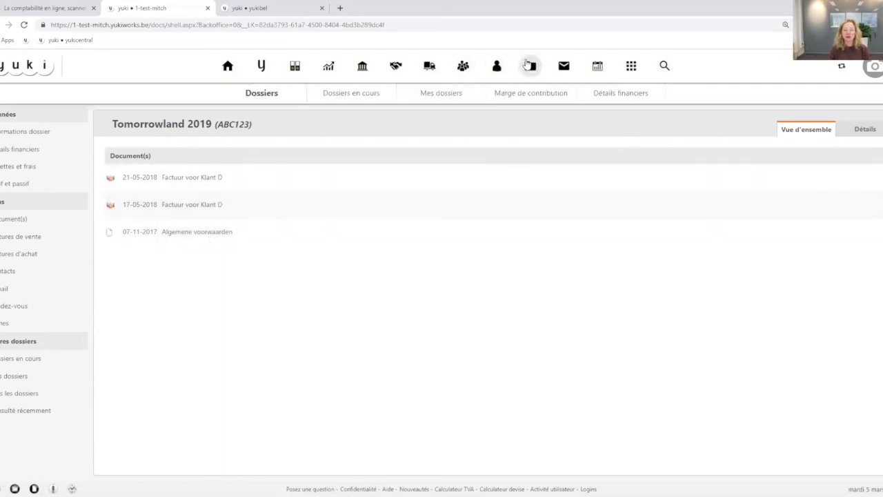
left_click(530, 67)
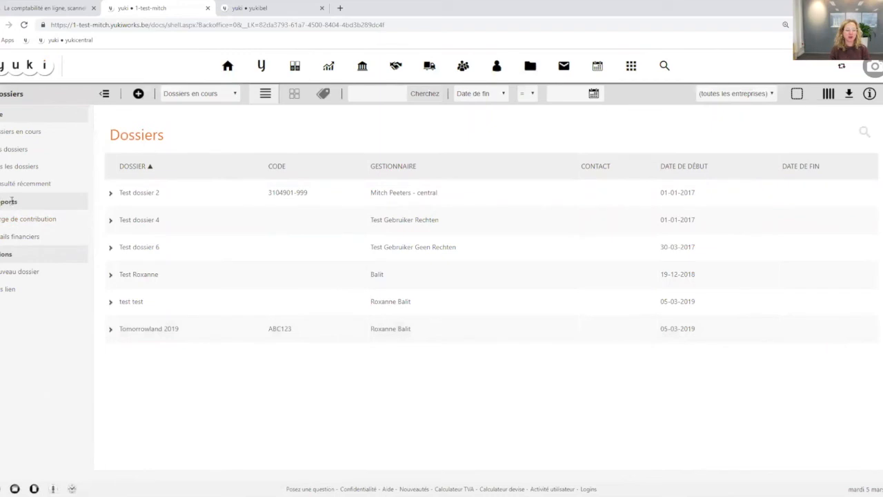
left_click(23, 221)
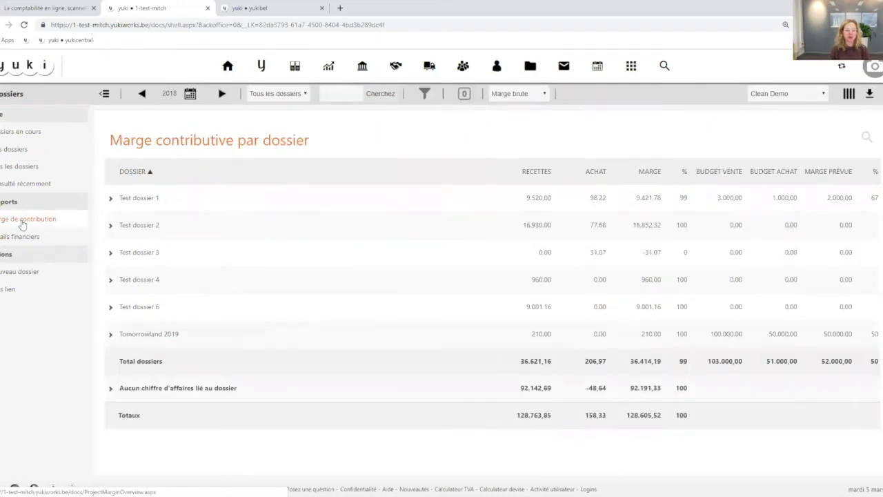